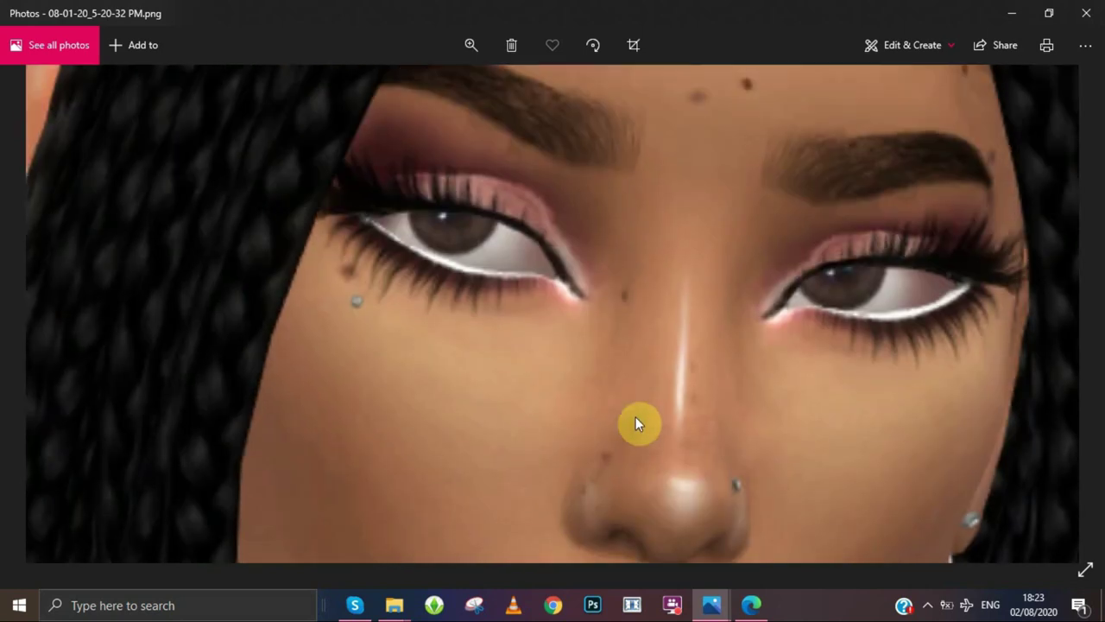
Step: Examine the character in screenshot 08-01-20_5-20-32 PM.png up close and return to the whole picture
scroll(636, 422, "down", 6)
scroll(638, 386, "down", 8)
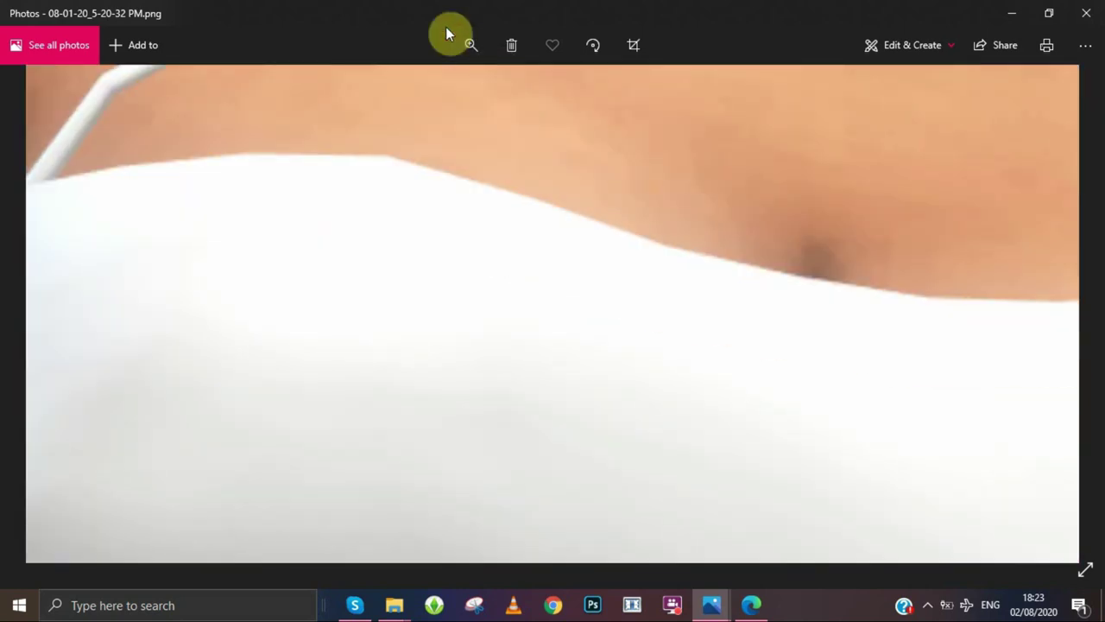
left_click(473, 47)
double_click(564, 358)
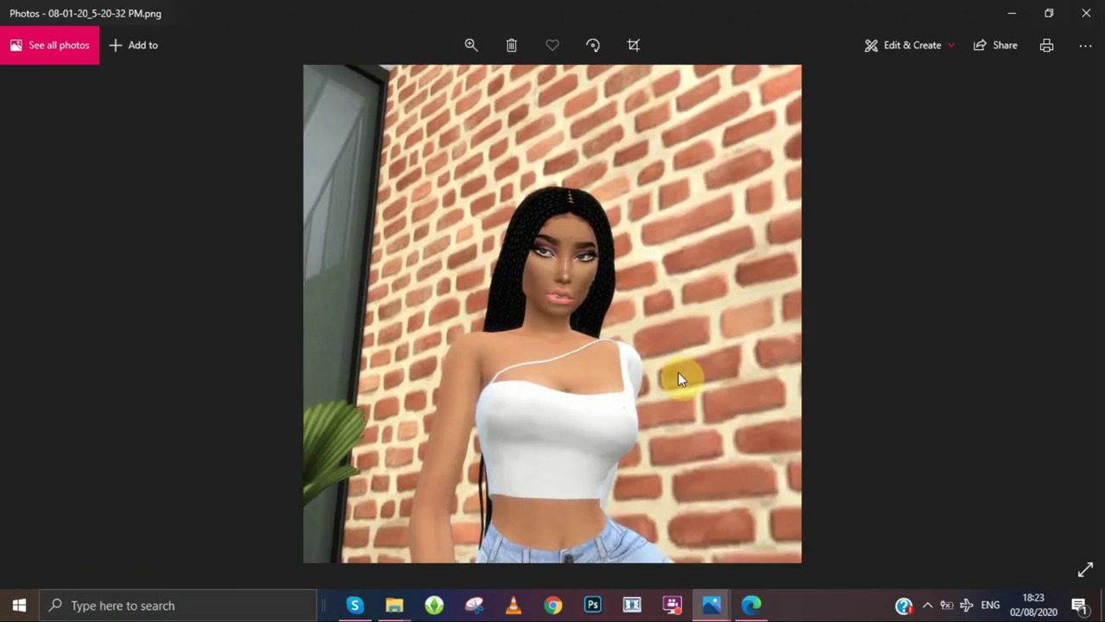
Step: Examine the face, braids and plaid outfit in the open photo 07-22-20_10-52-12 PM.png up close, and return to the brick-wall photo
mouse_move(710, 605)
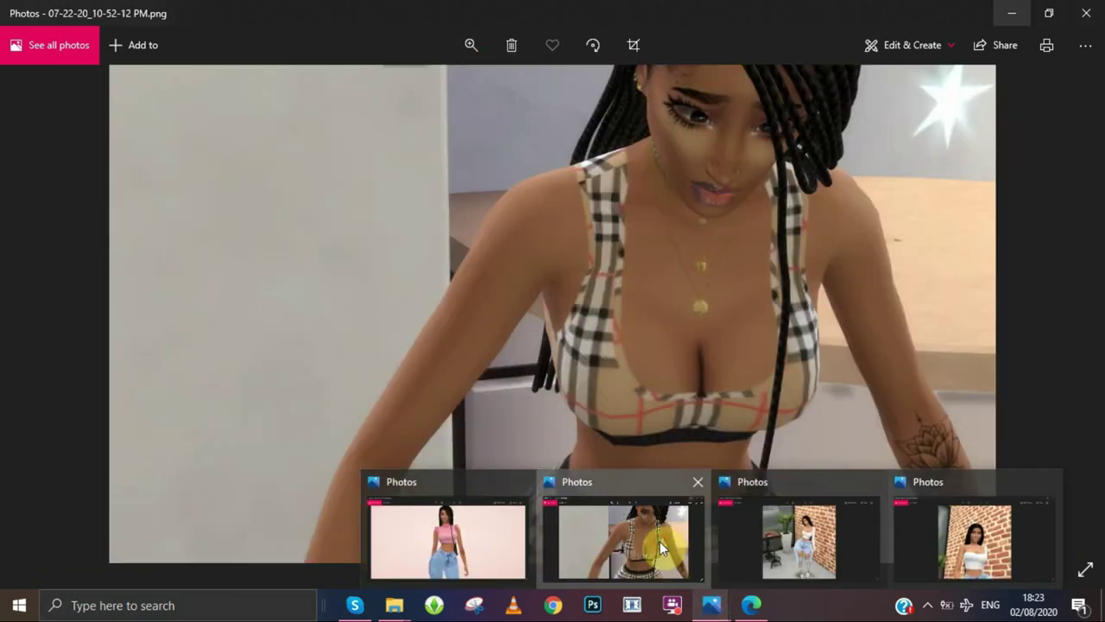
left_click(660, 541)
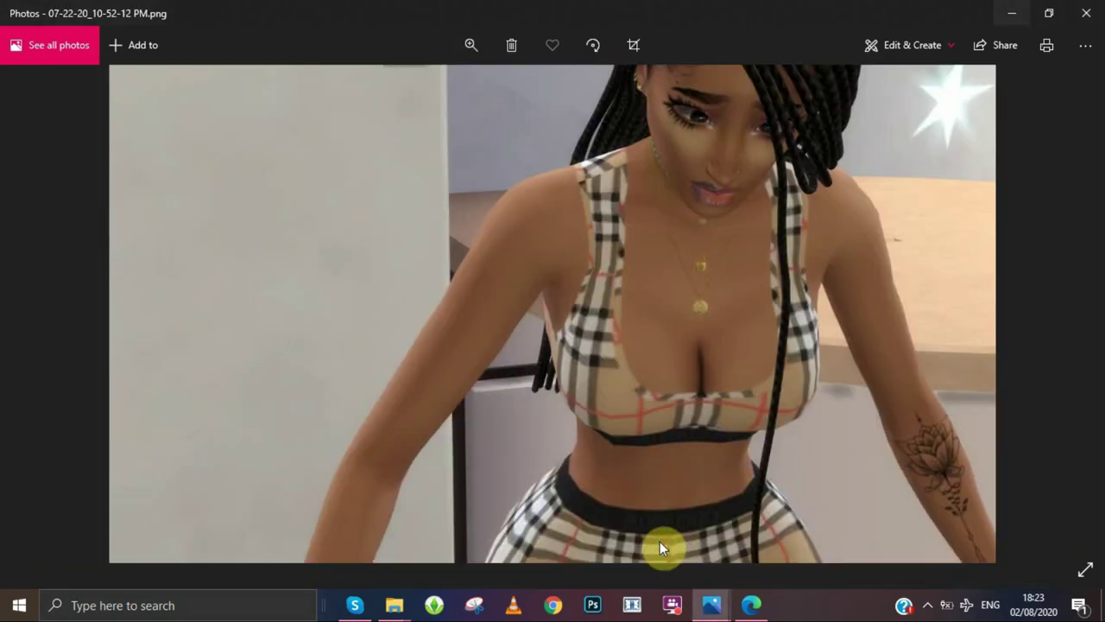
scroll(766, 263, "up", 4)
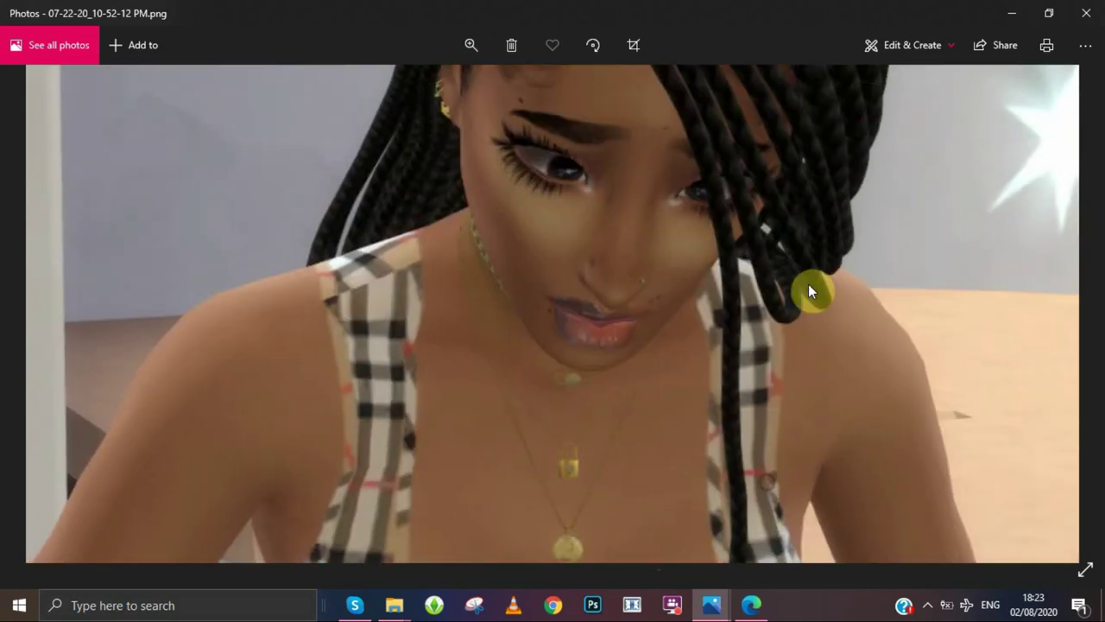
left_click_drag(808, 284, 776, 373)
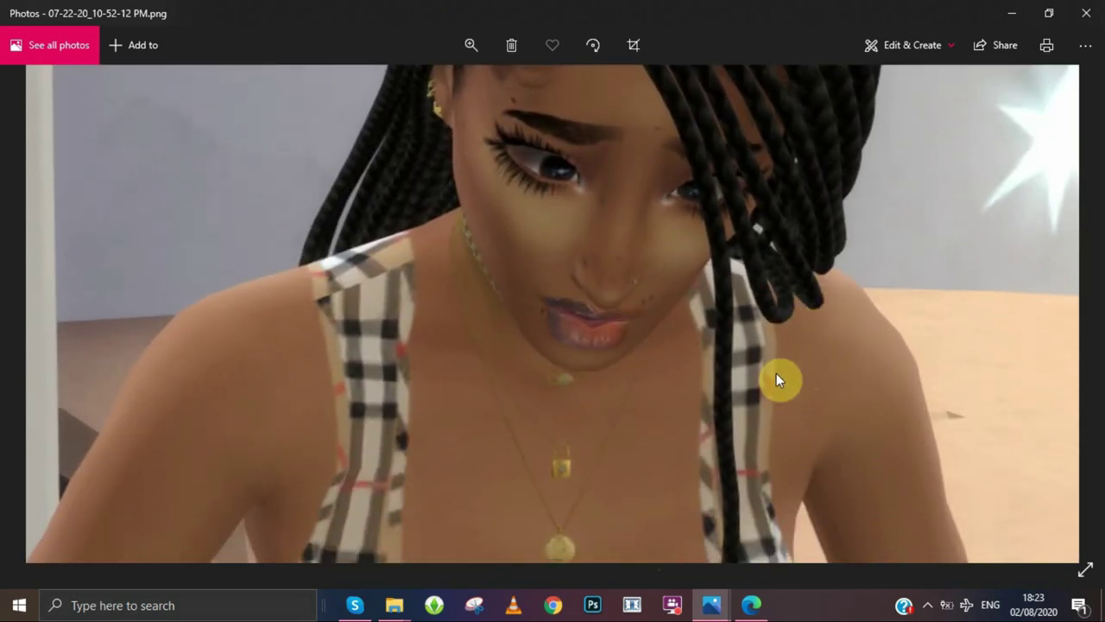
scroll(776, 373, "down", 3)
scroll(874, 267, "up", 2)
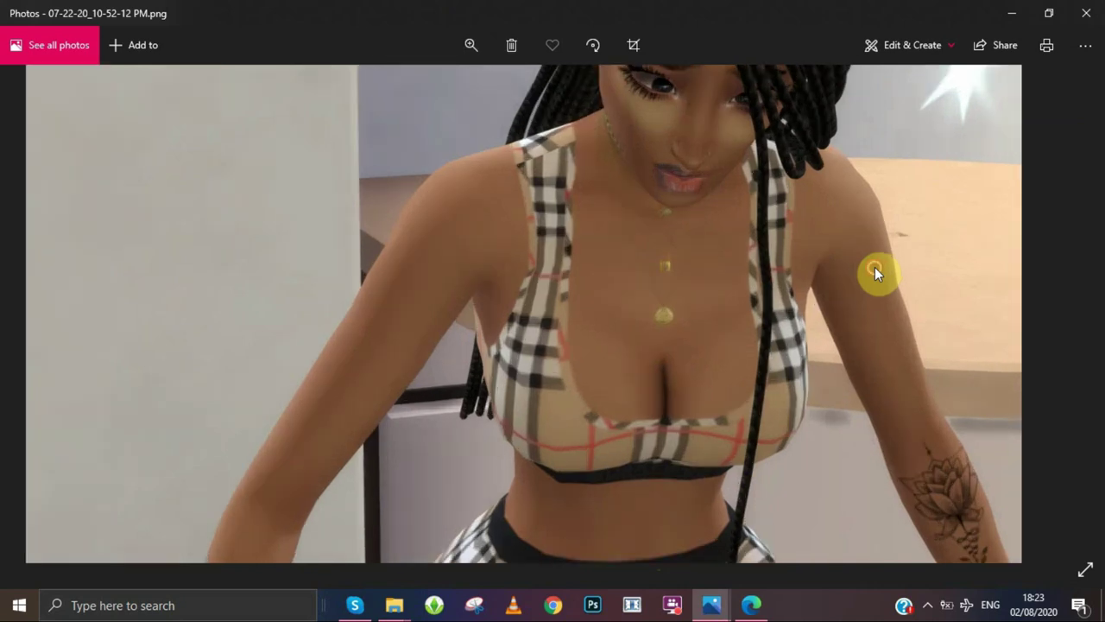
left_click_drag(779, 276, 775, 400)
scroll(772, 409, "up", 1)
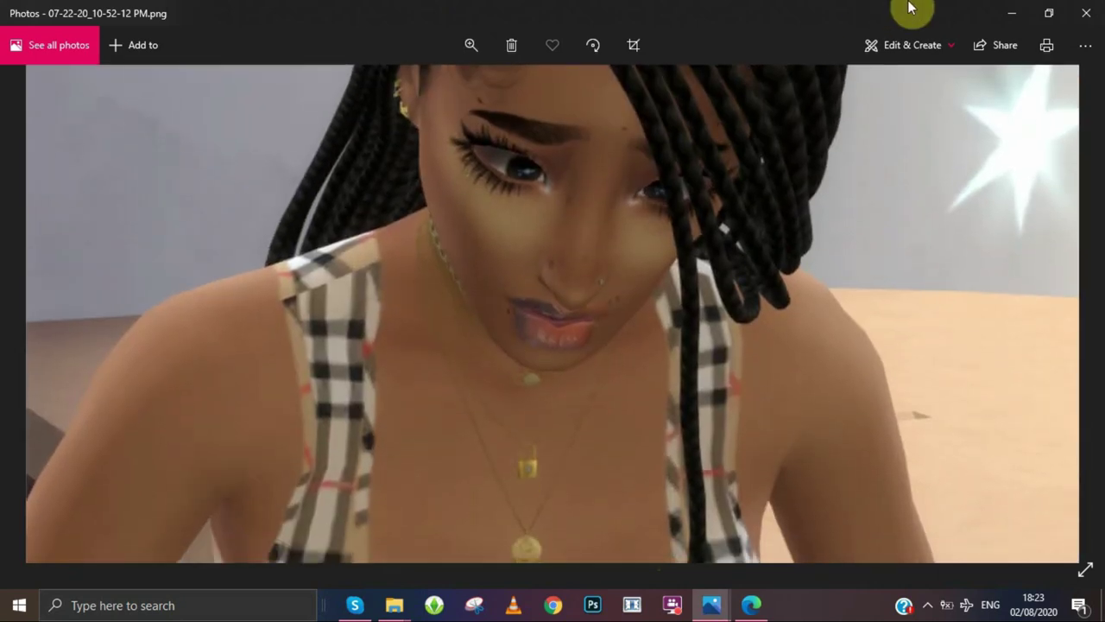
key("Right")
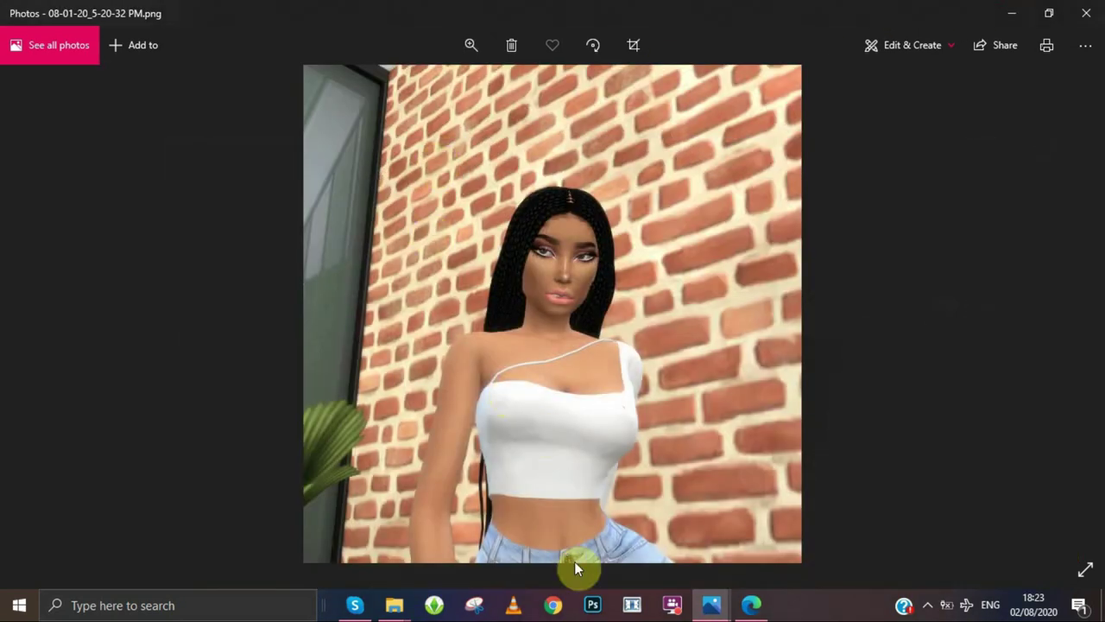
Step: Switch to Microsoft Edge with The Sims Resource home page
mouse_move(395, 605)
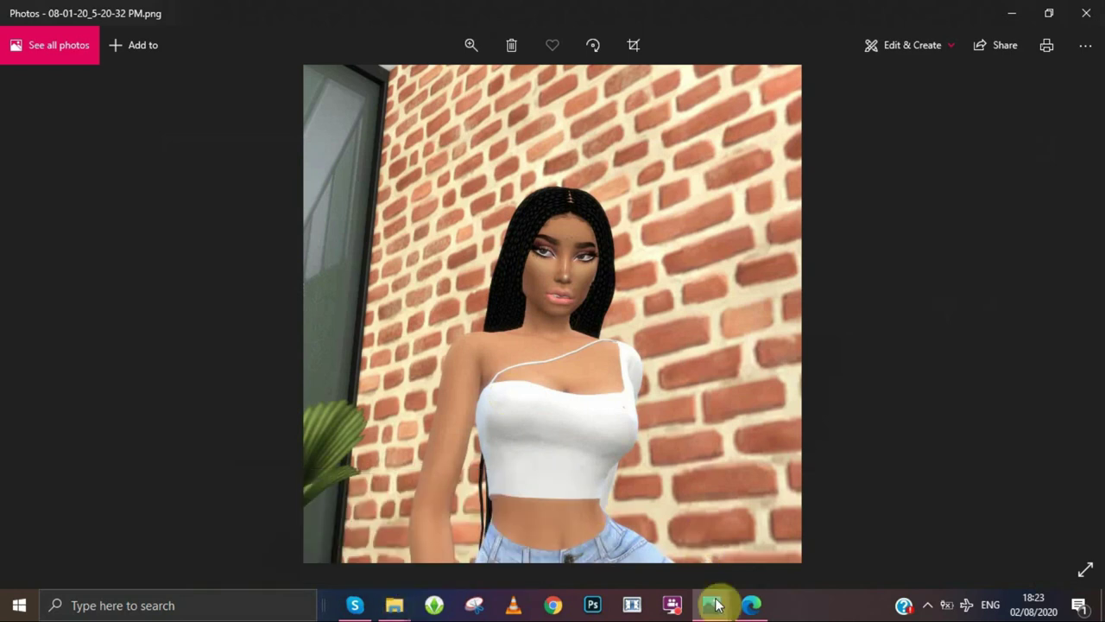
mouse_move(713, 609)
mouse_move(752, 604)
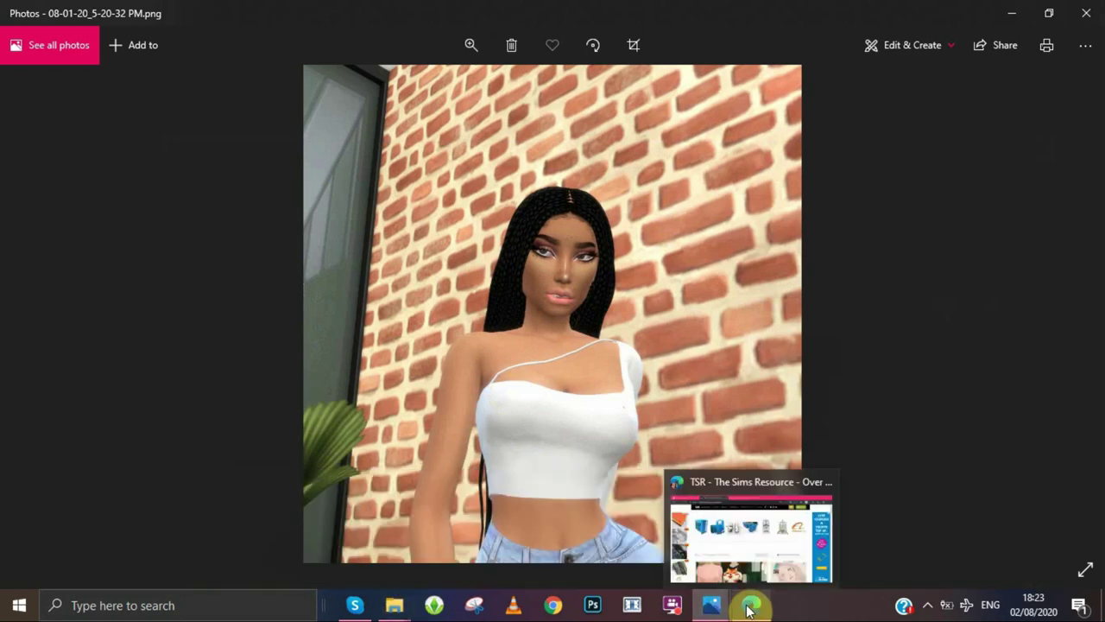
left_click(747, 580)
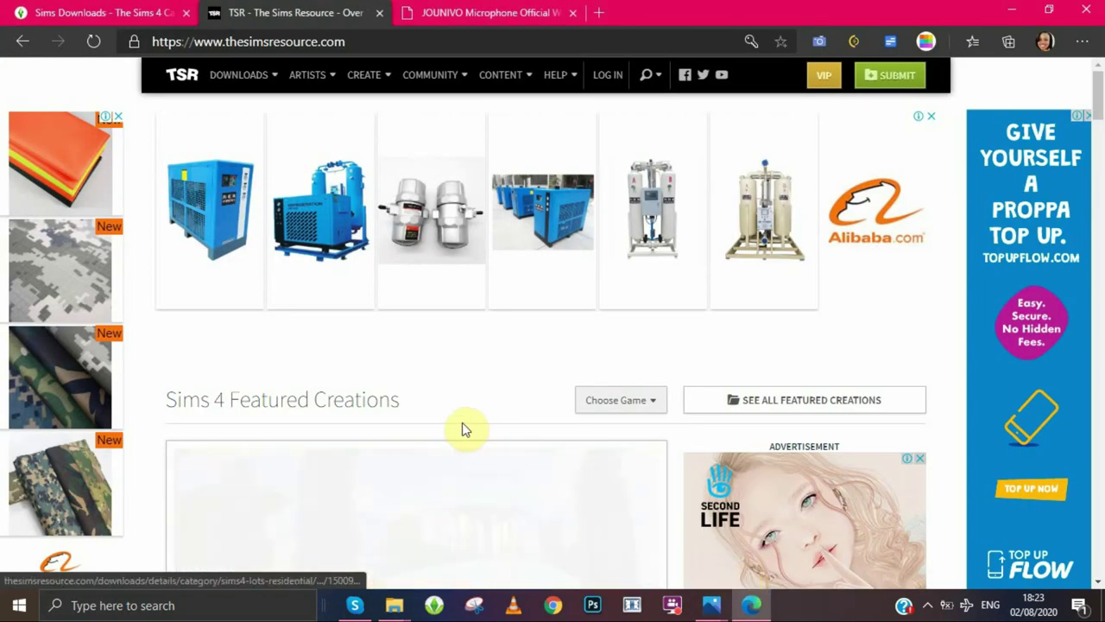
mouse_move(358, 83)
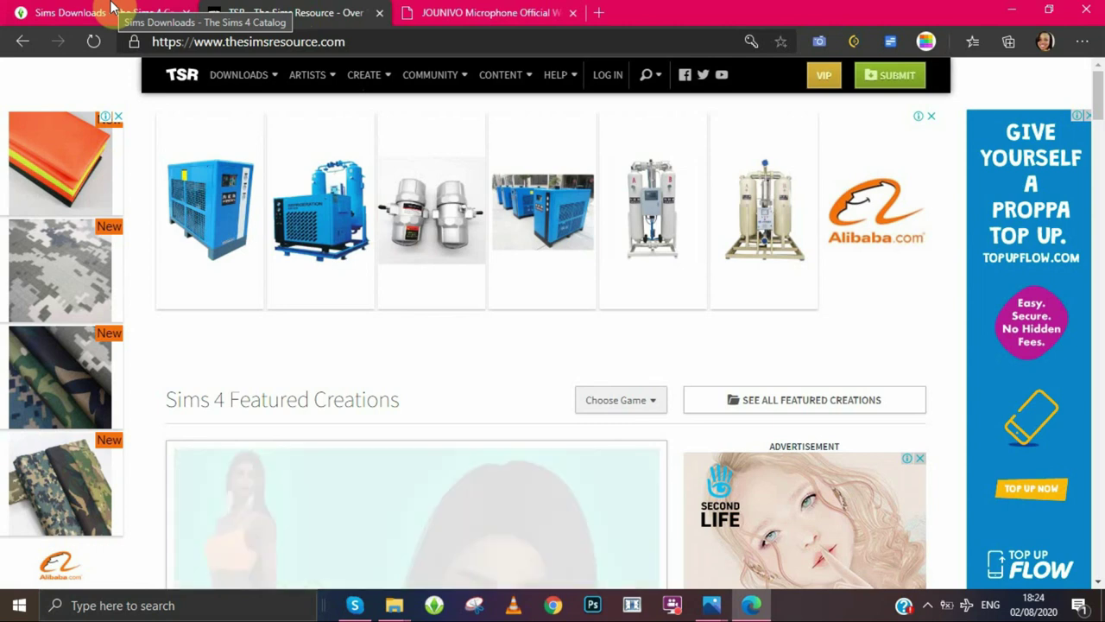
Step: Switch to File Explorer, look over the folders in Pictures--Screen captures, and minimize the window to return to the browser
mouse_move(404, 608)
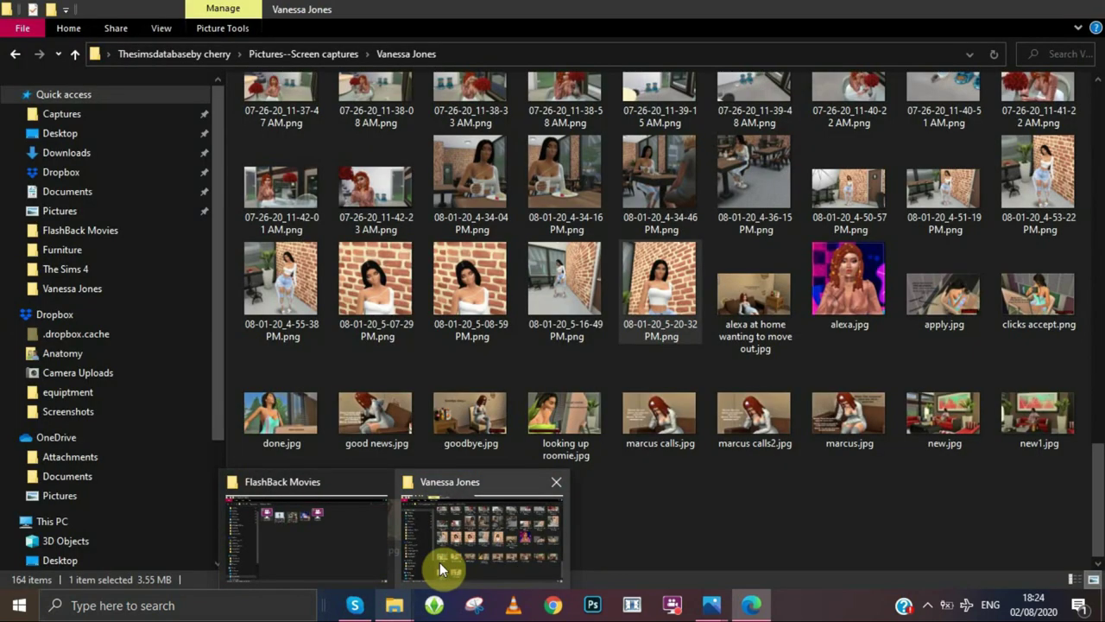
left_click(439, 562)
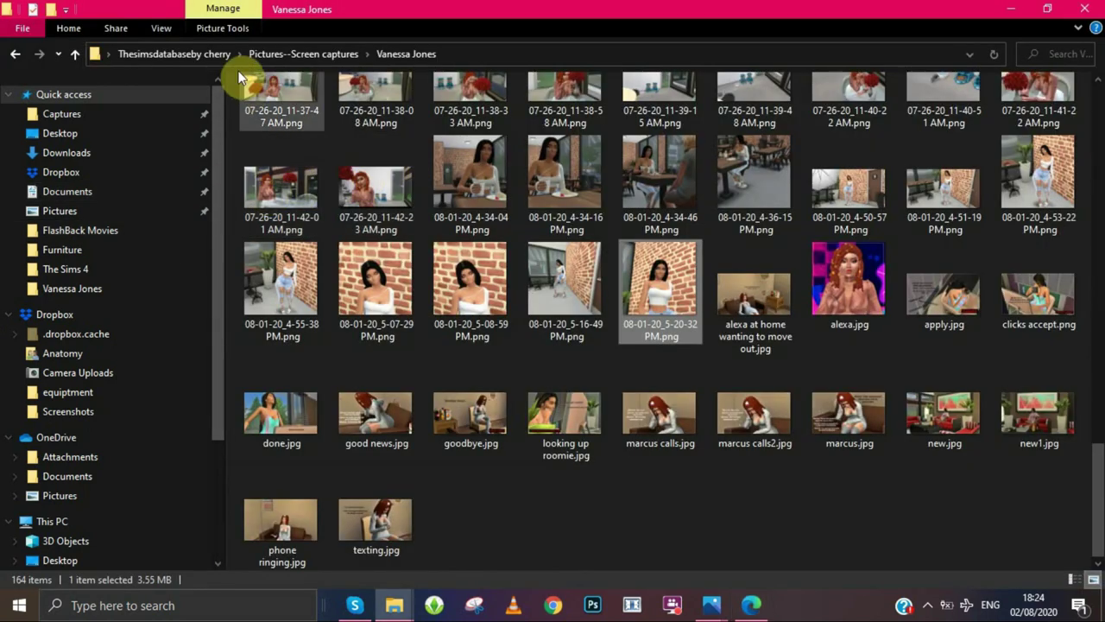
left_click(304, 53)
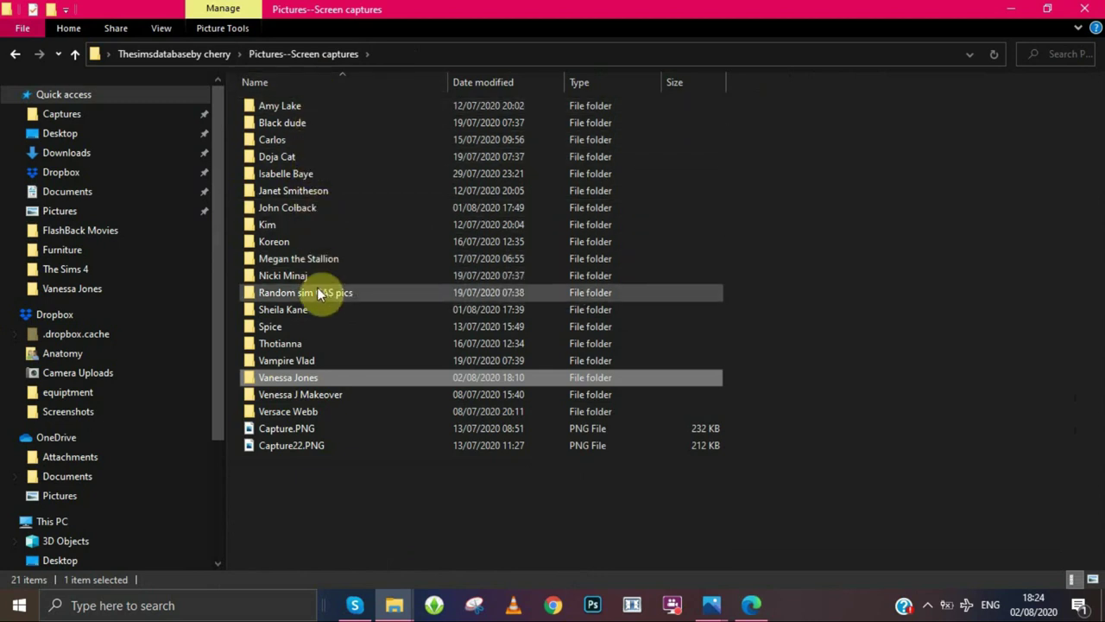
mouse_move(317, 289)
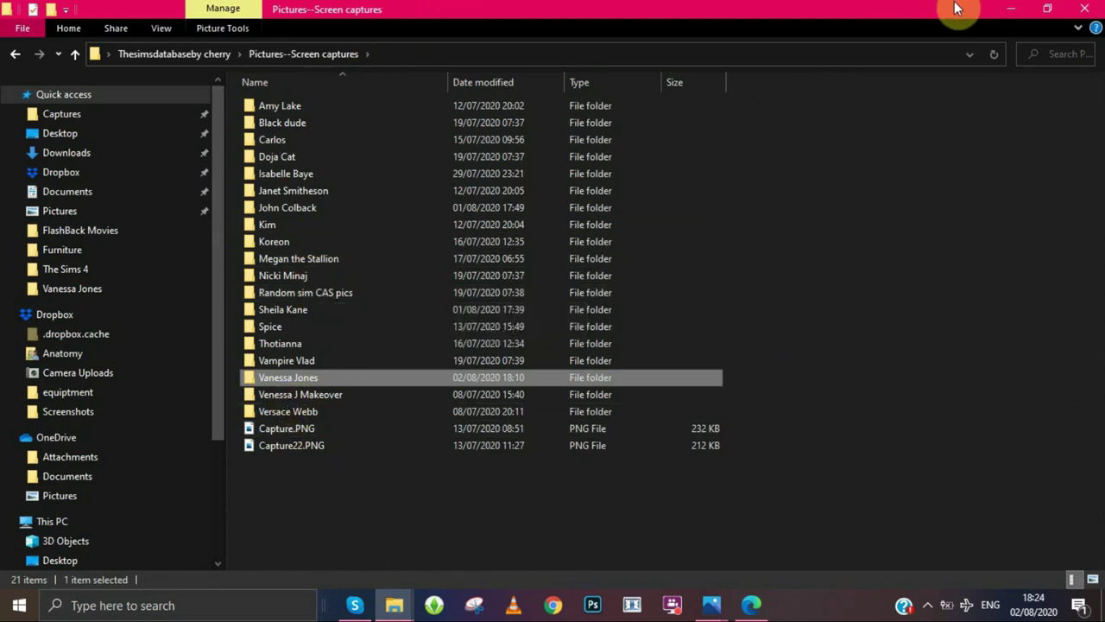
left_click(1012, 8)
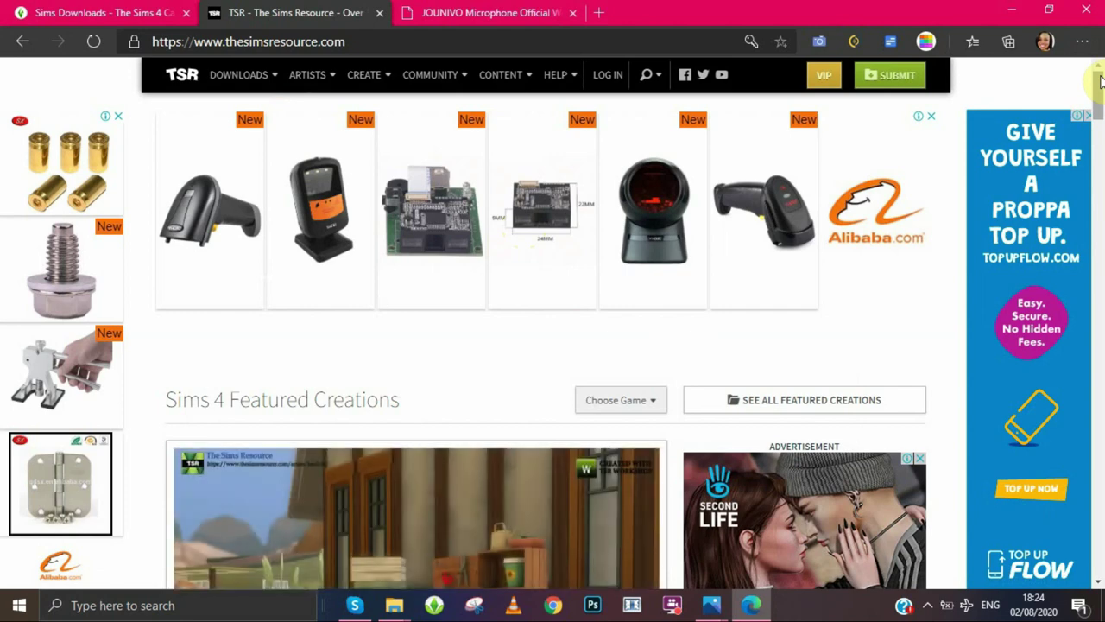
Step: Look through the creations on The Sims Resource home page and return near its beginning
left_click_drag(1100, 80, 1100, 158)
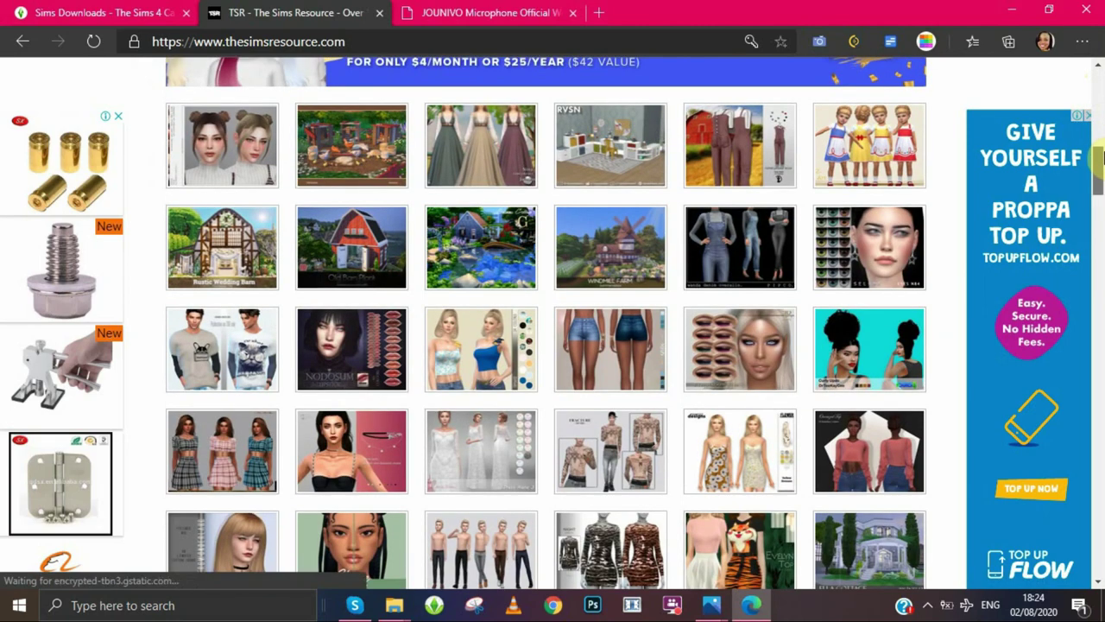
left_click_drag(1101, 157, 1101, 102)
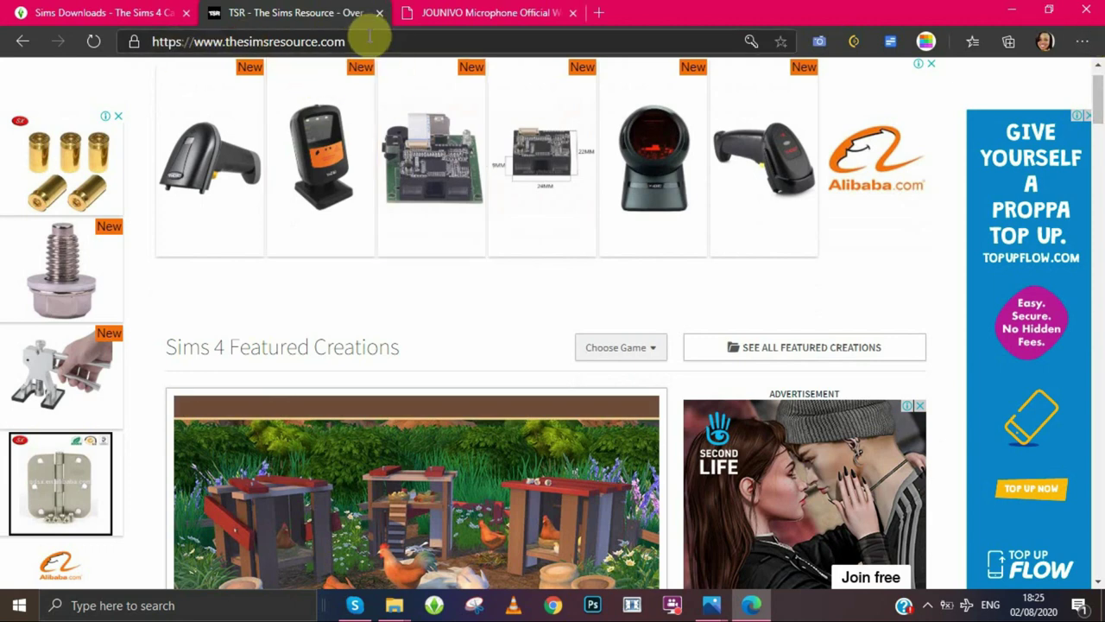
Step: Look through the Sims category on The Sims Catalog site and open its Build Mode category to browse the downloads
left_click(140, 12)
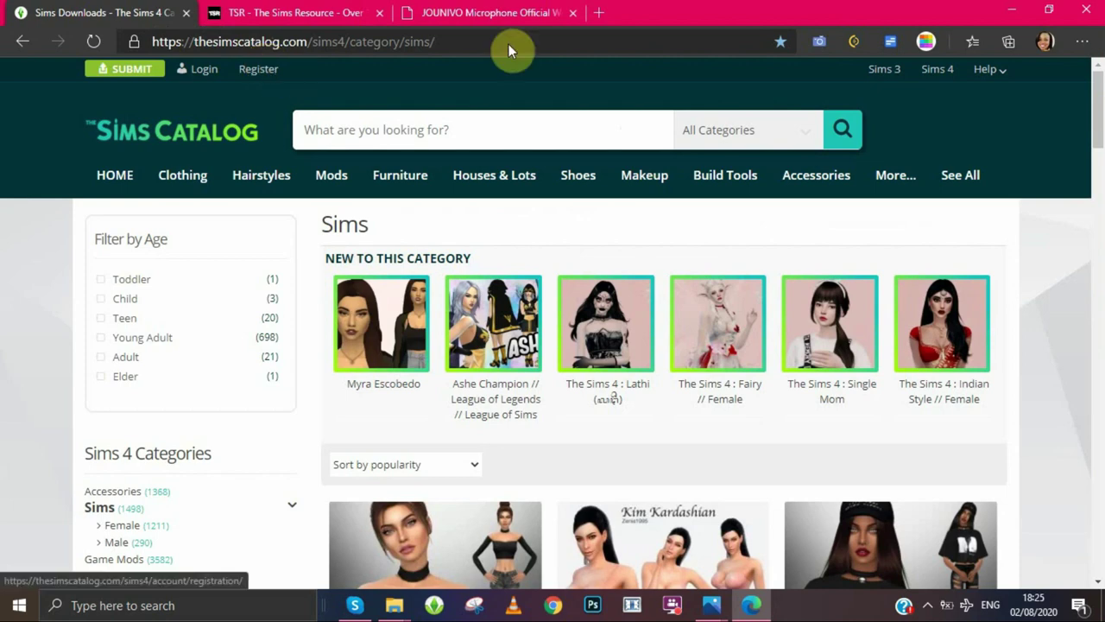
left_click_drag(1099, 139, 1101, 182)
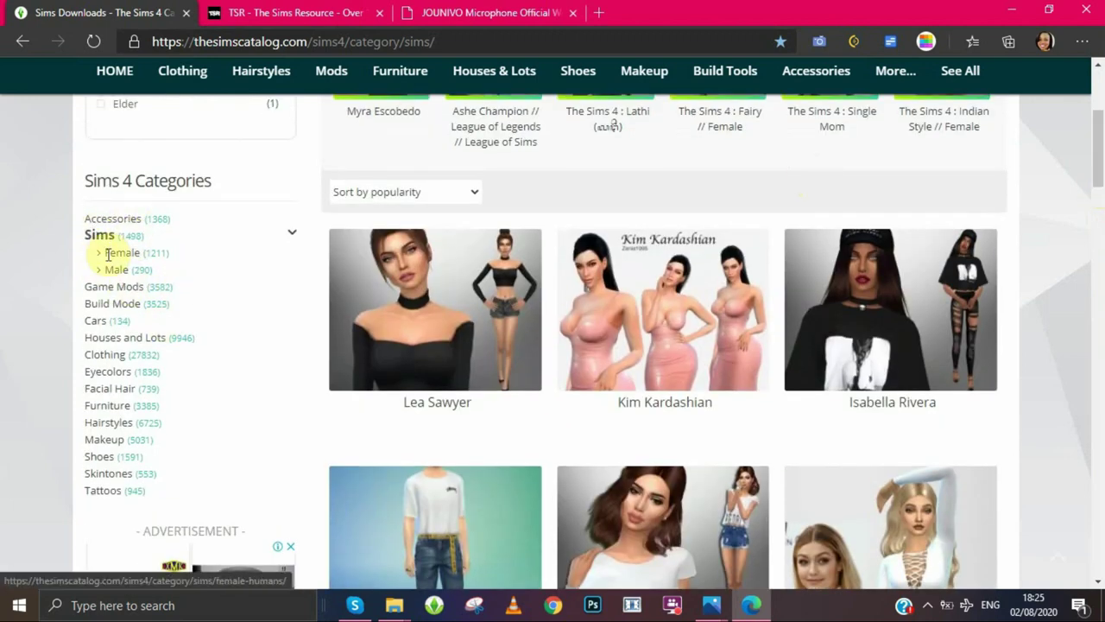
left_click(124, 309)
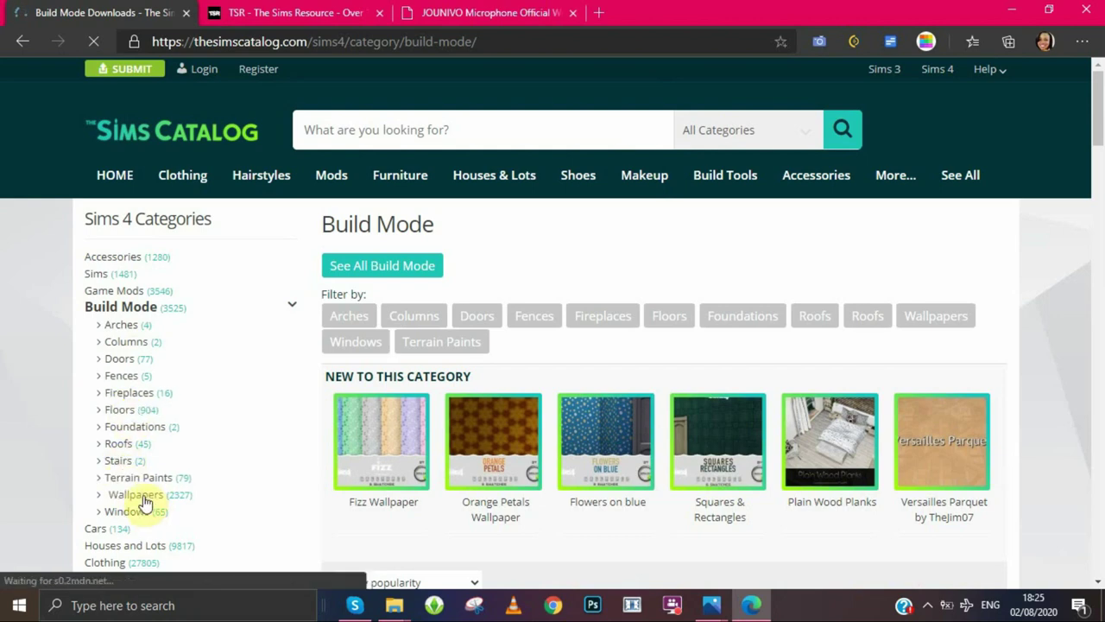
left_click(115, 446)
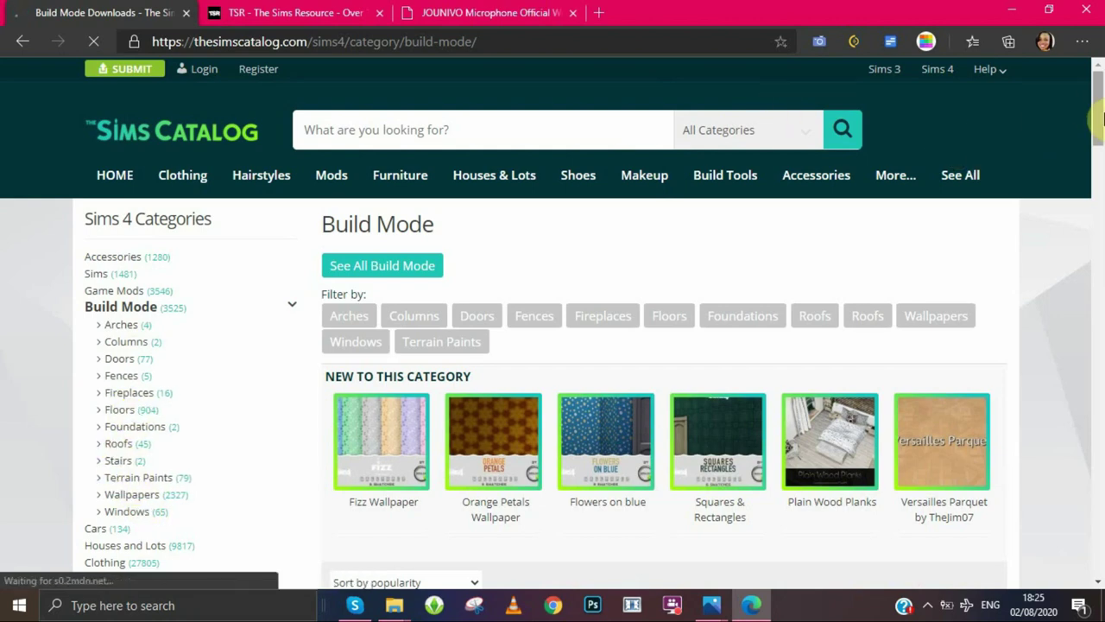
left_click_drag(1099, 119, 1101, 153)
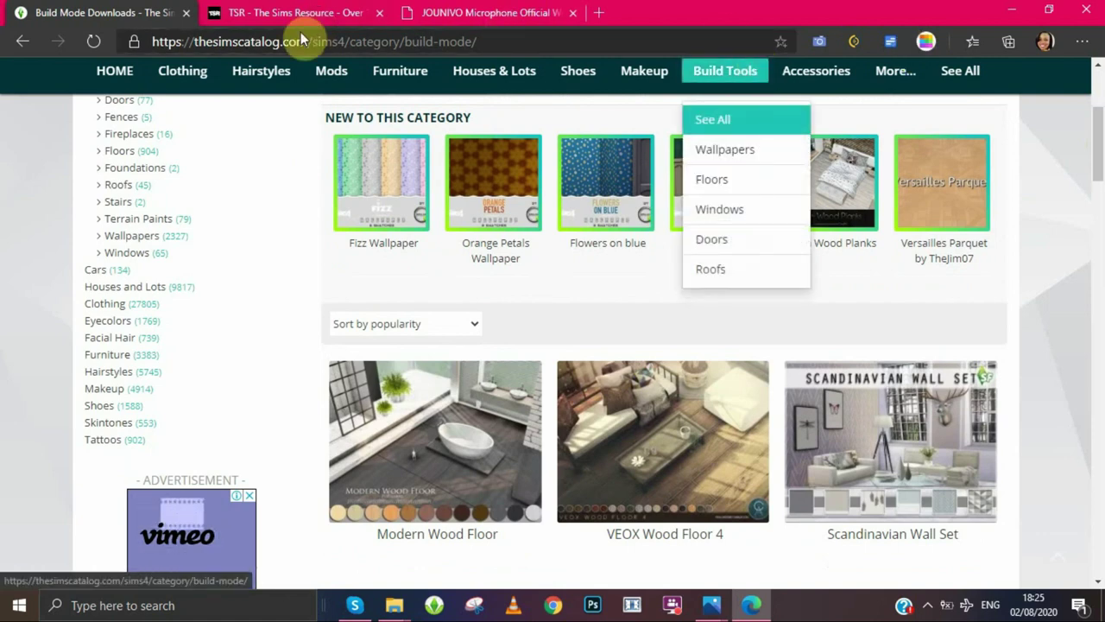
Step: Filter the Houses and Lots category to Residential lots and open the Coconut 3 house page
left_click(117, 294)
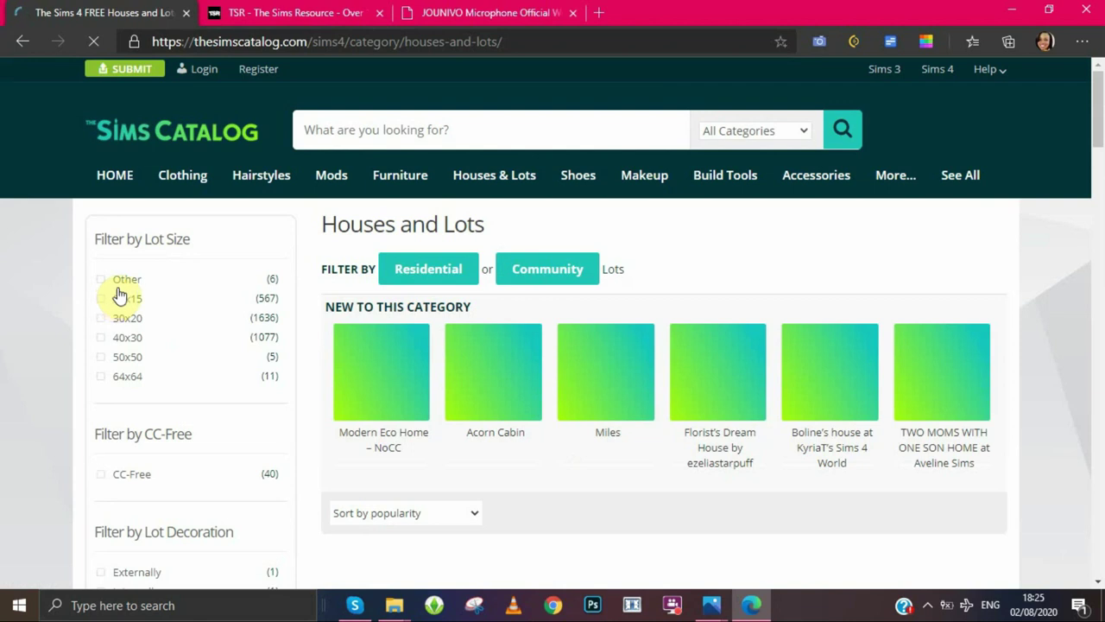
left_click(438, 275)
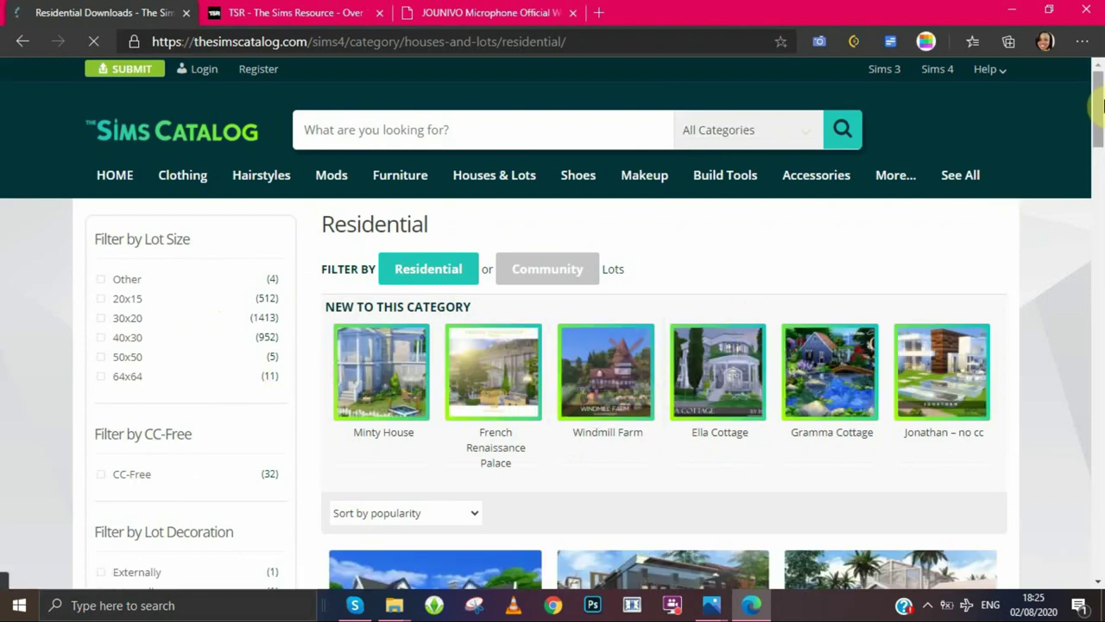
left_click_drag(1101, 104, 1099, 172)
left_click(893, 162)
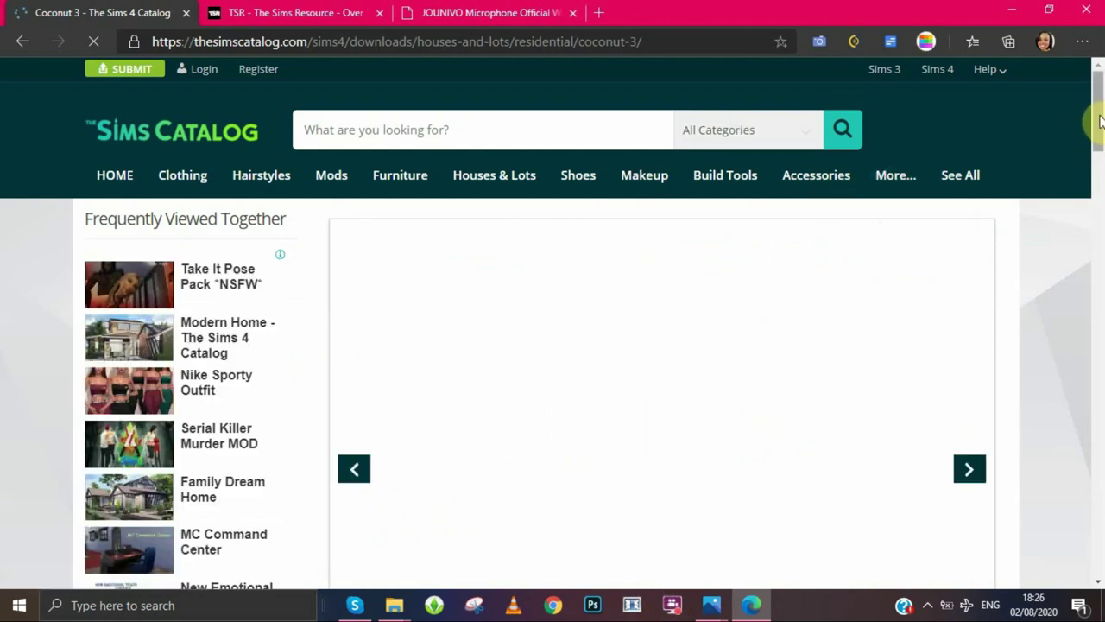
Step: Read the Coconut 3 house's creator notes, required custom content list and lot details
left_click_drag(1100, 121, 1100, 151)
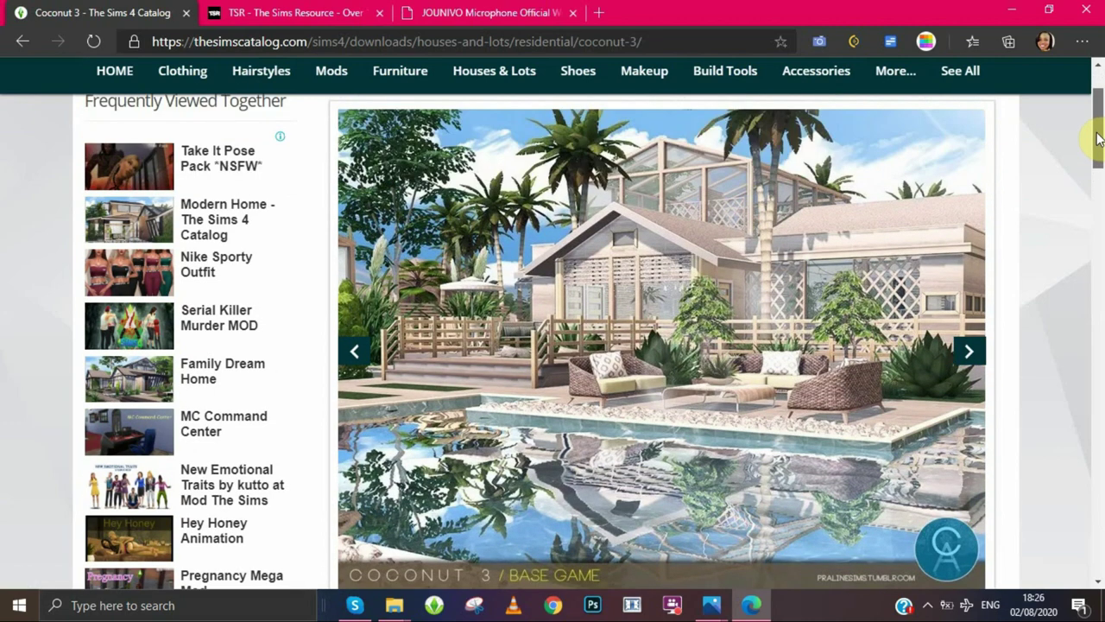
left_click_drag(1100, 153, 1092, 318)
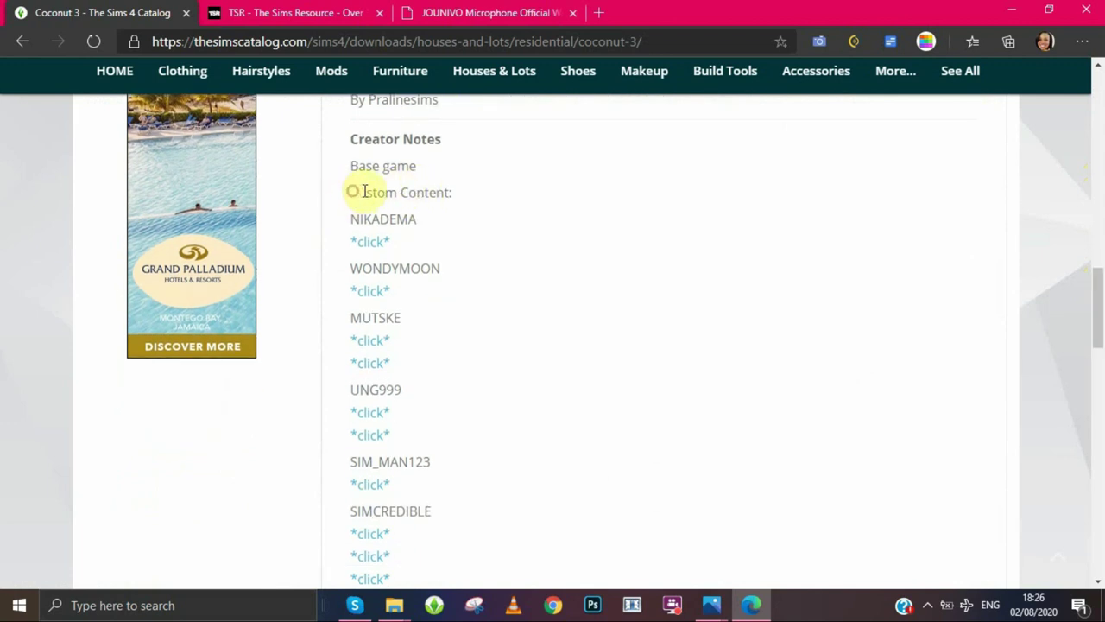
left_click_drag(353, 191, 446, 196)
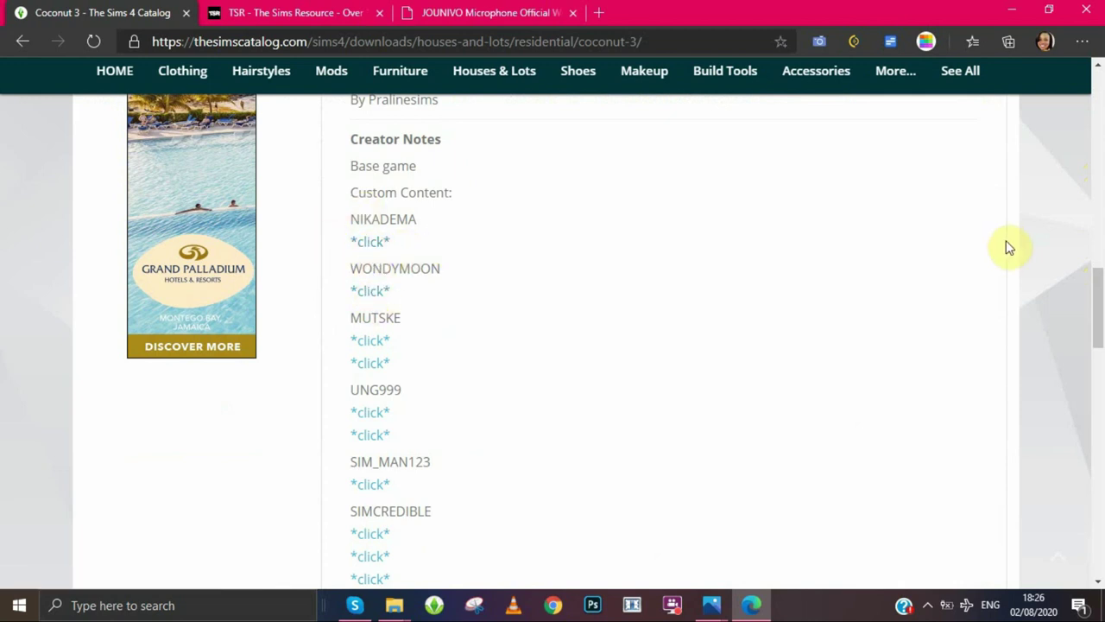
scroll(1097, 285, "down", 1)
left_click_drag(1102, 328, 1101, 404)
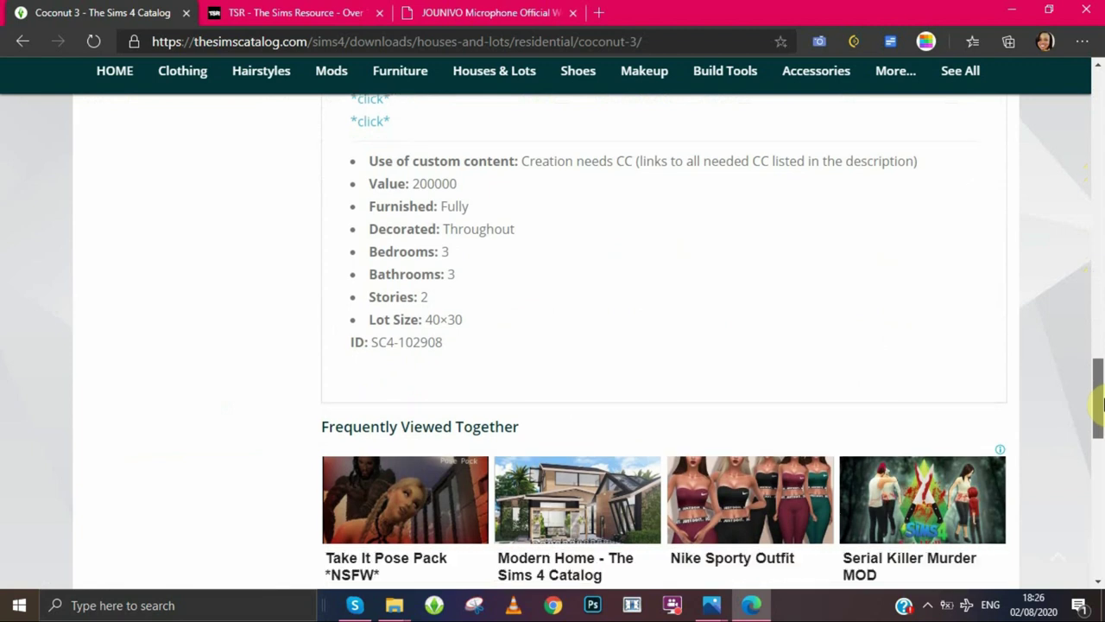
Step: Return to the Coconut 3 picture gallery and view its next two interior pictures
left_click_drag(1103, 402, 1085, 128)
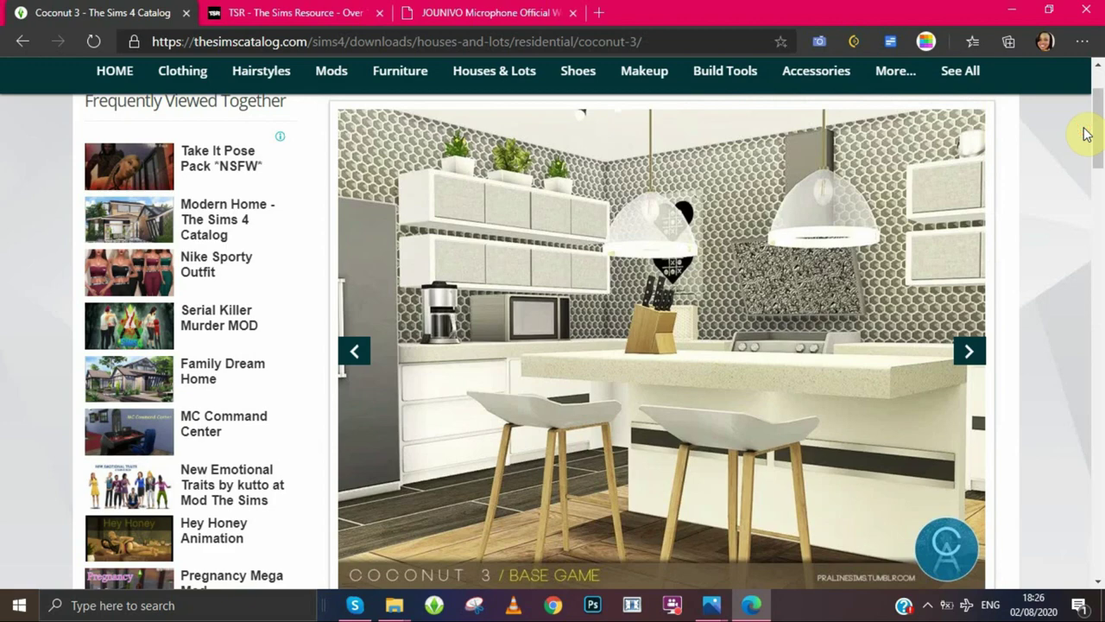
left_click(969, 352)
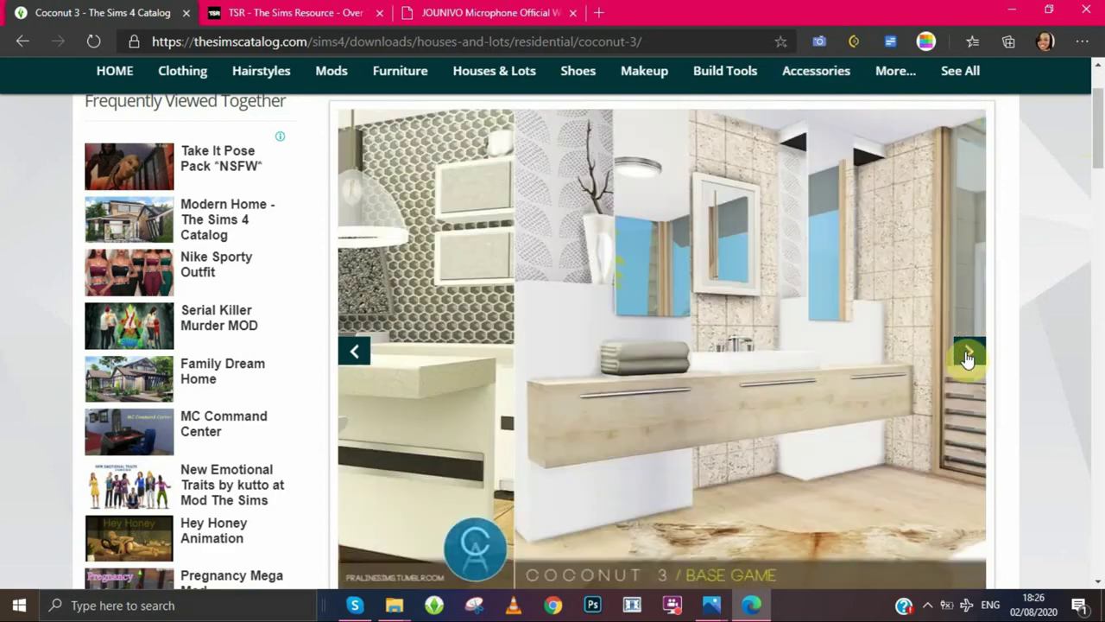
left_click(969, 354)
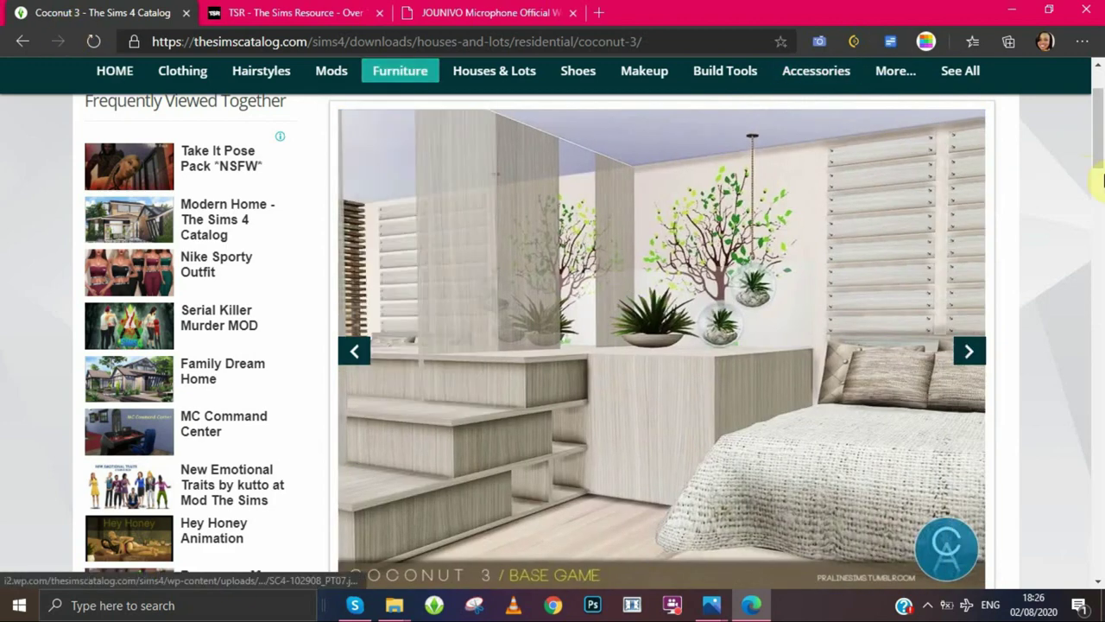
Step: View the next Coconut 3 interior pictures in the enlarged gallery viewer and close it
left_click(961, 336)
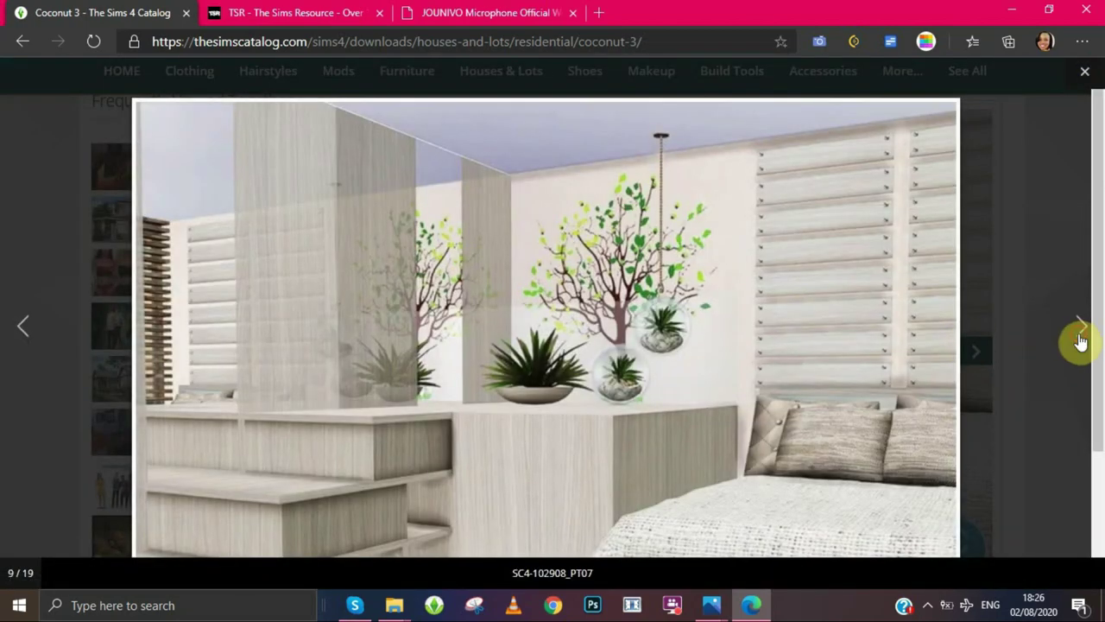
left_click(1078, 338)
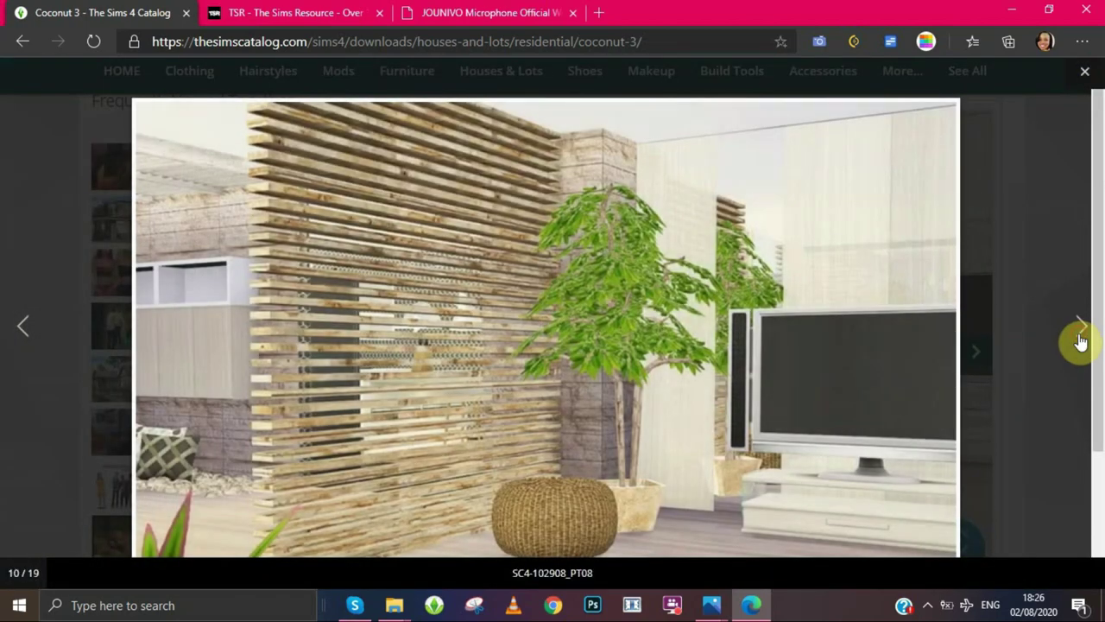
left_click(1078, 339)
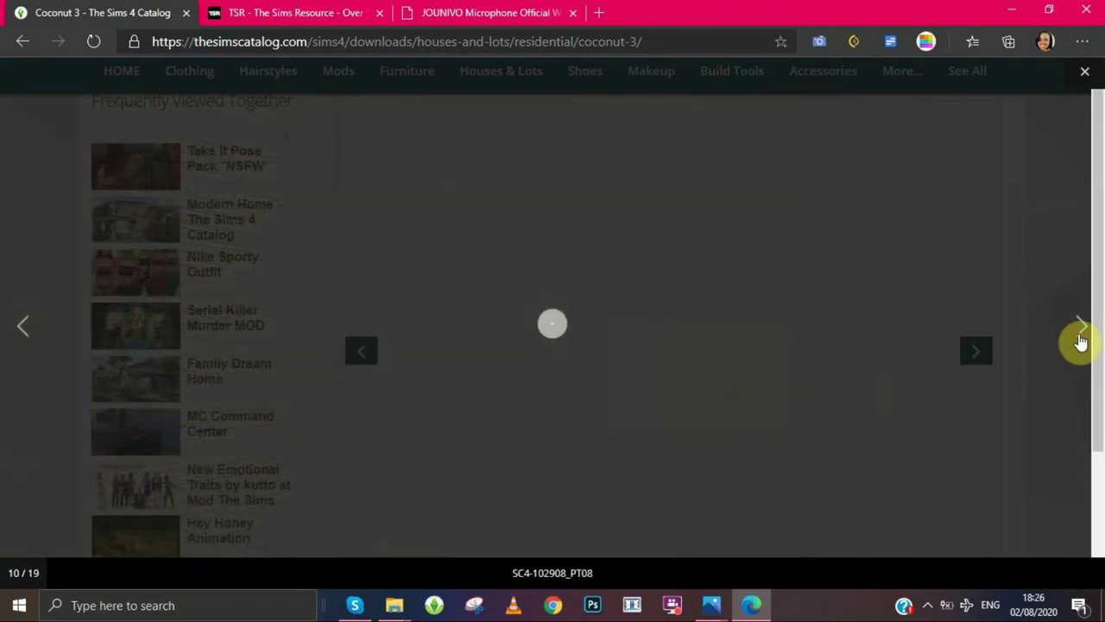
left_click(1079, 90)
Step: Return from the Coconut 3 page to the Residential lots listing and look over its filters and newest houses
scroll(1101, 143, "up", 2)
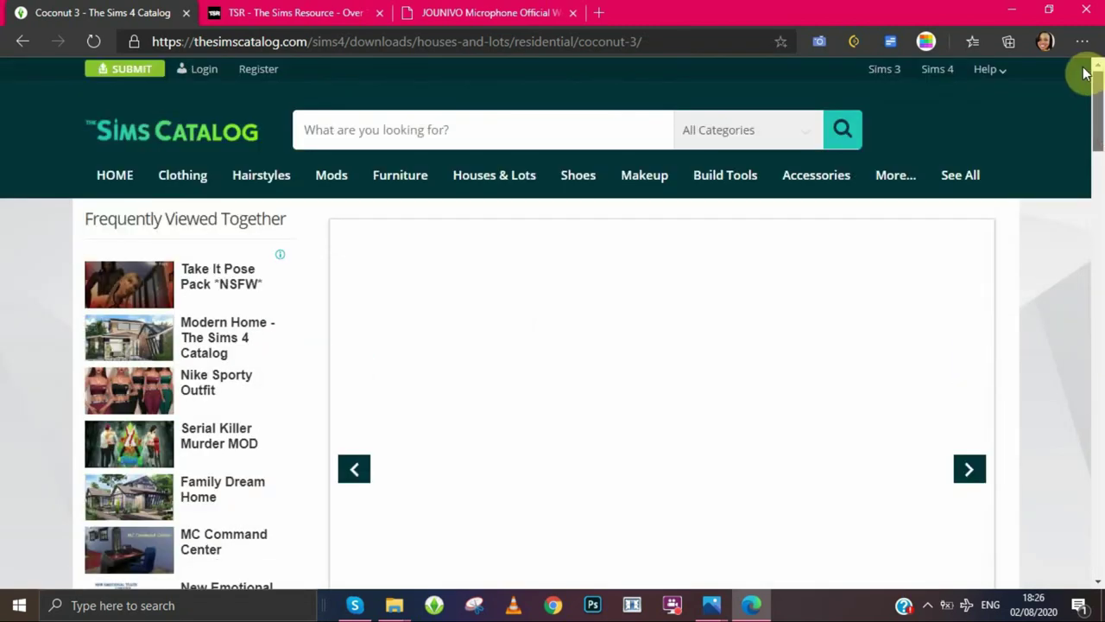
left_click(30, 42)
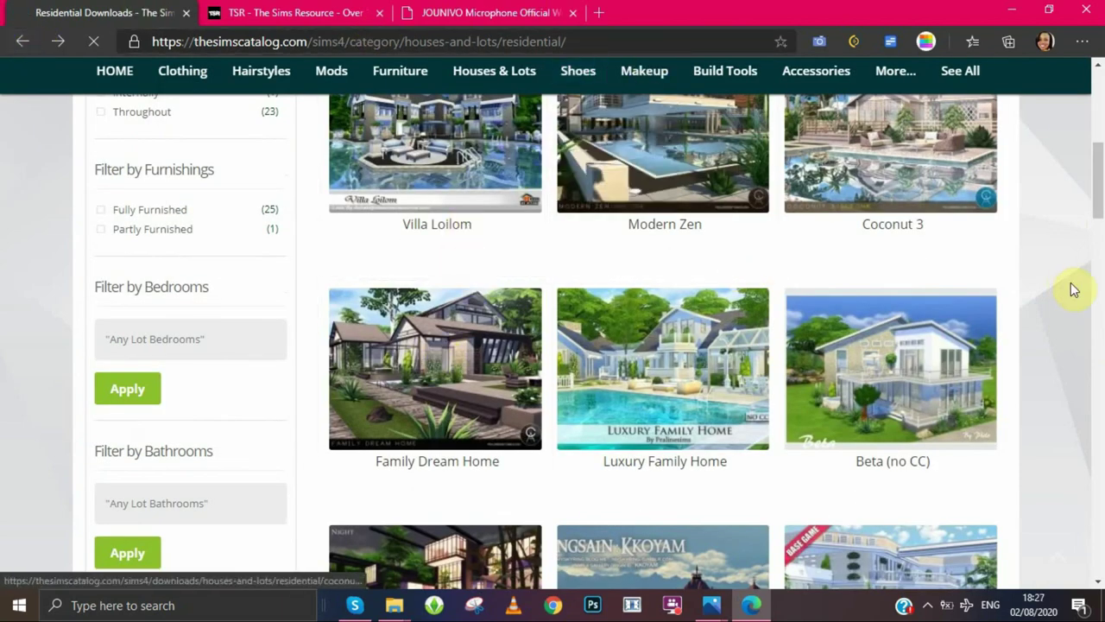
left_click_drag(1101, 217, 1100, 156)
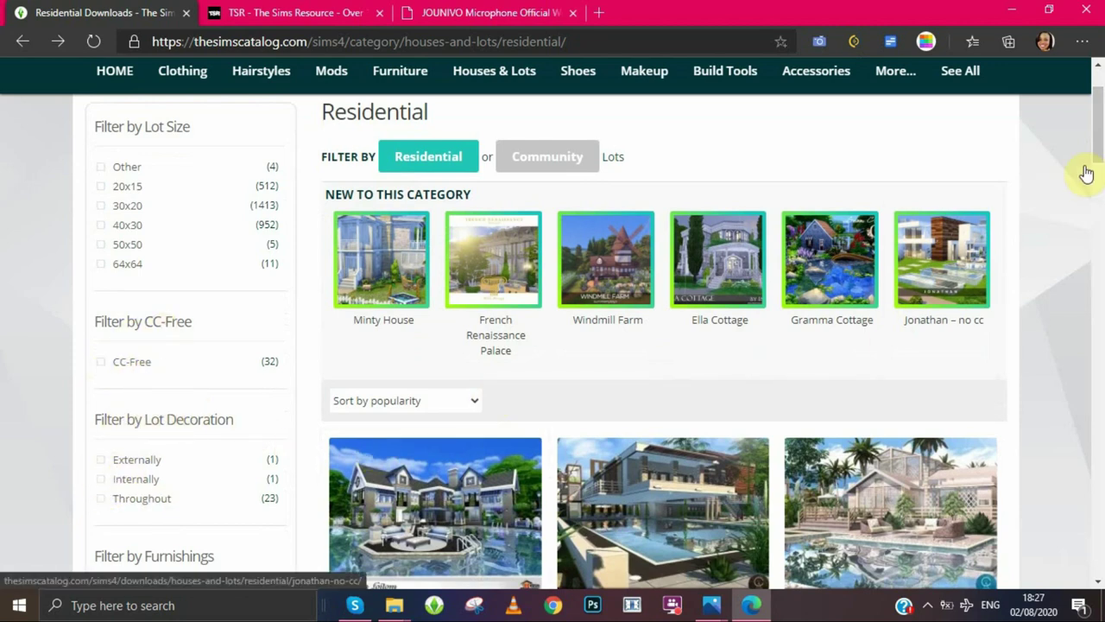
Step: Try the Internally option of the lot decoration filter and clear it again
scroll(1099, 171, "down", 2)
left_click_drag(1102, 170, 1101, 177)
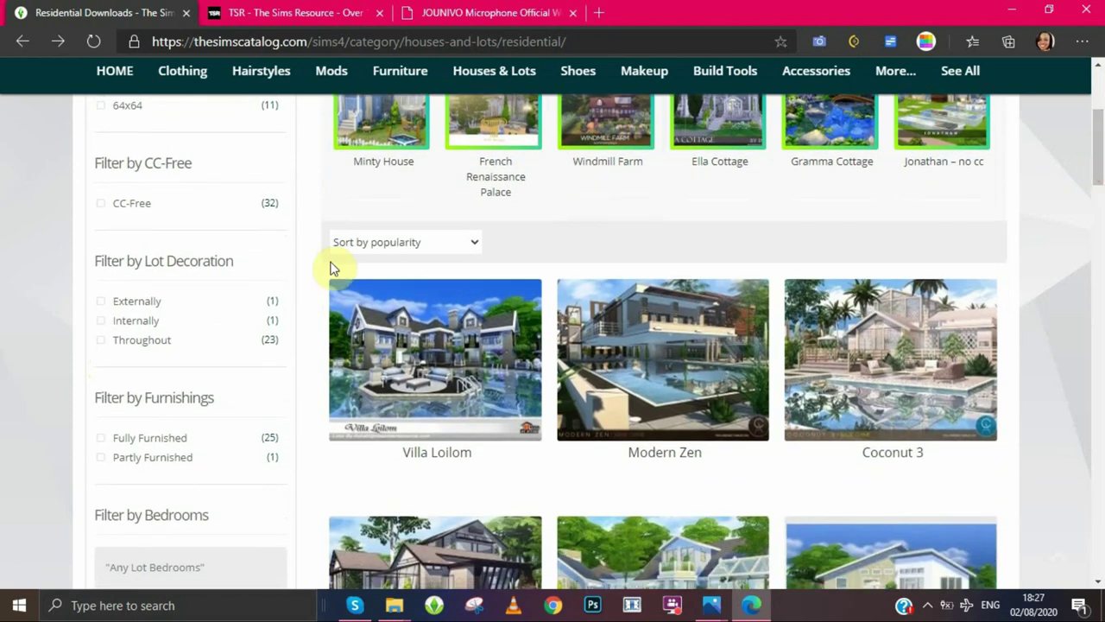
left_click(140, 328)
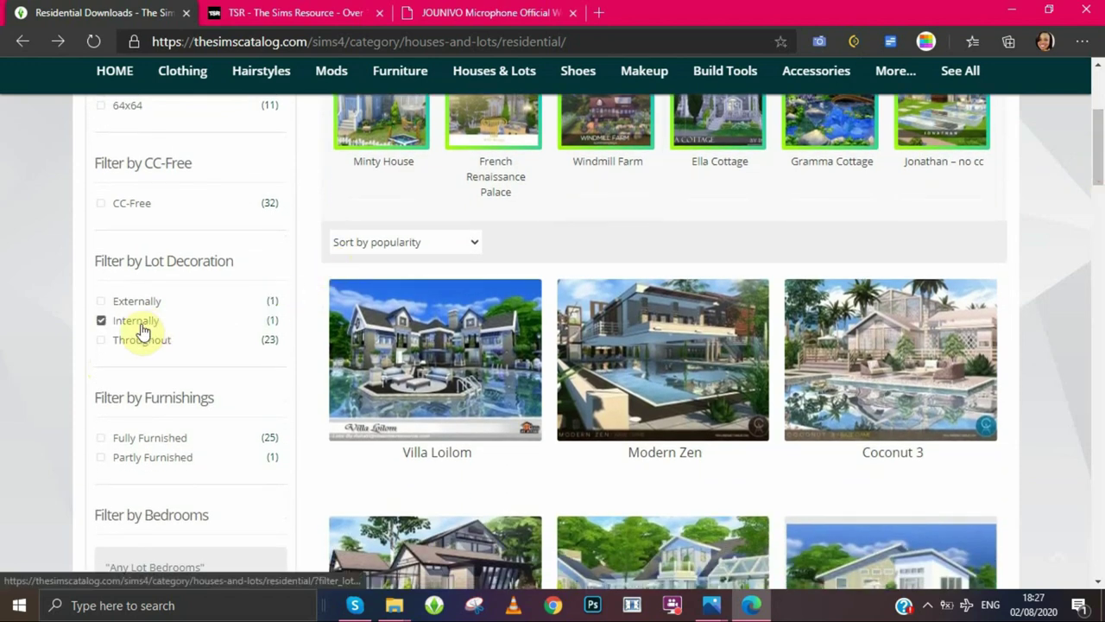
left_click(141, 328)
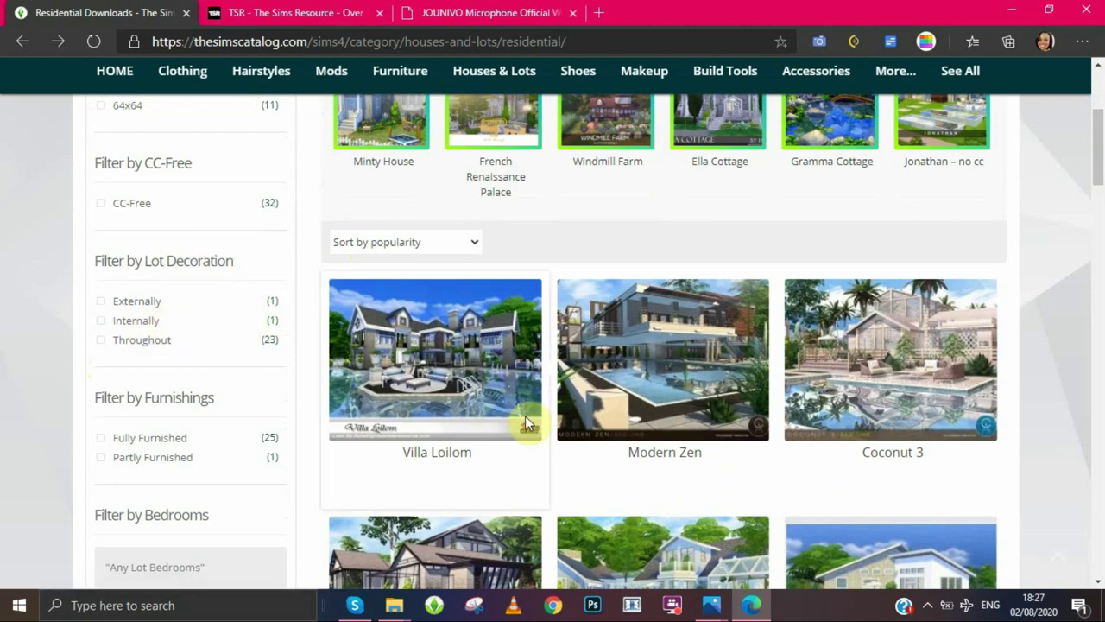
Step: Browse the most popular Residential houses and the remaining bedroom, bathroom and storey filters
left_click_drag(1099, 167, 1097, 205)
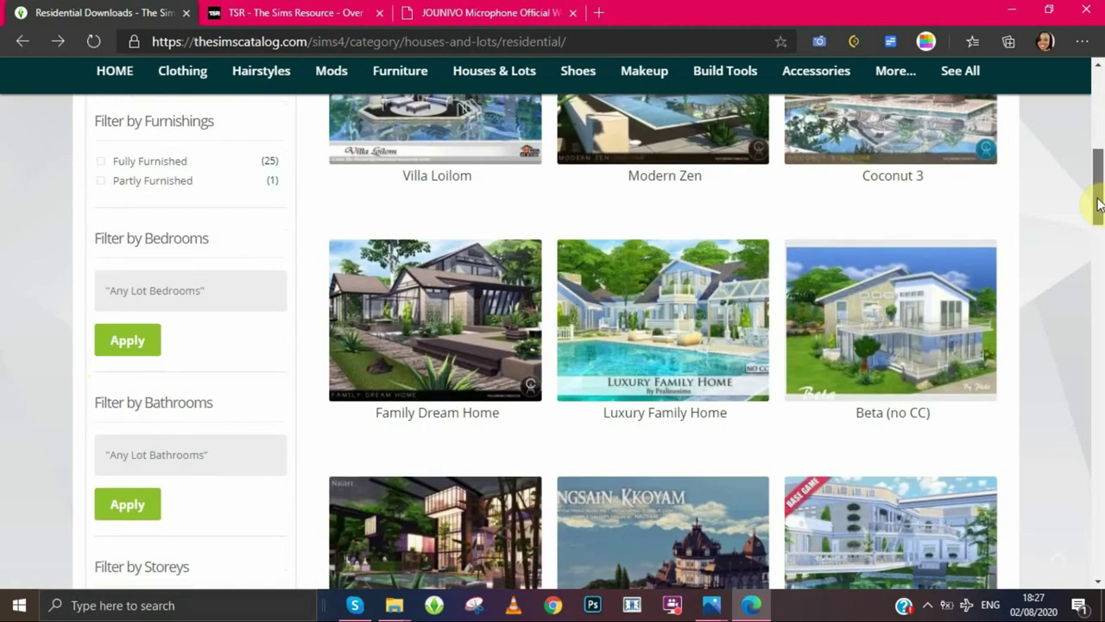
scroll(394, 177, "up", 1)
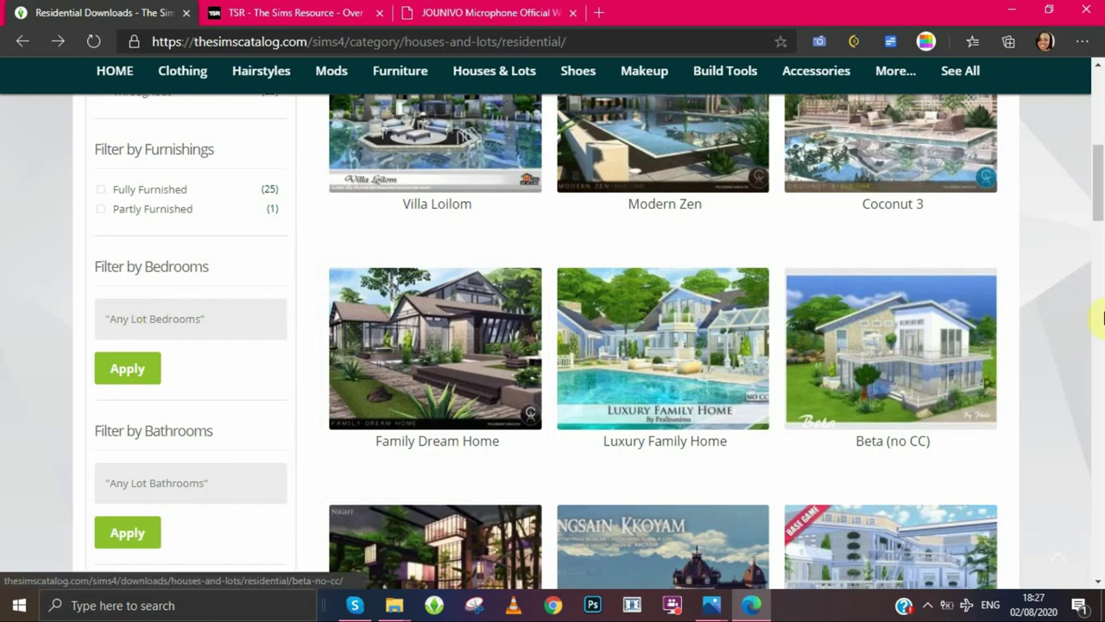
scroll(1100, 276, "down", 3)
scroll(1100, 242, "down", 3)
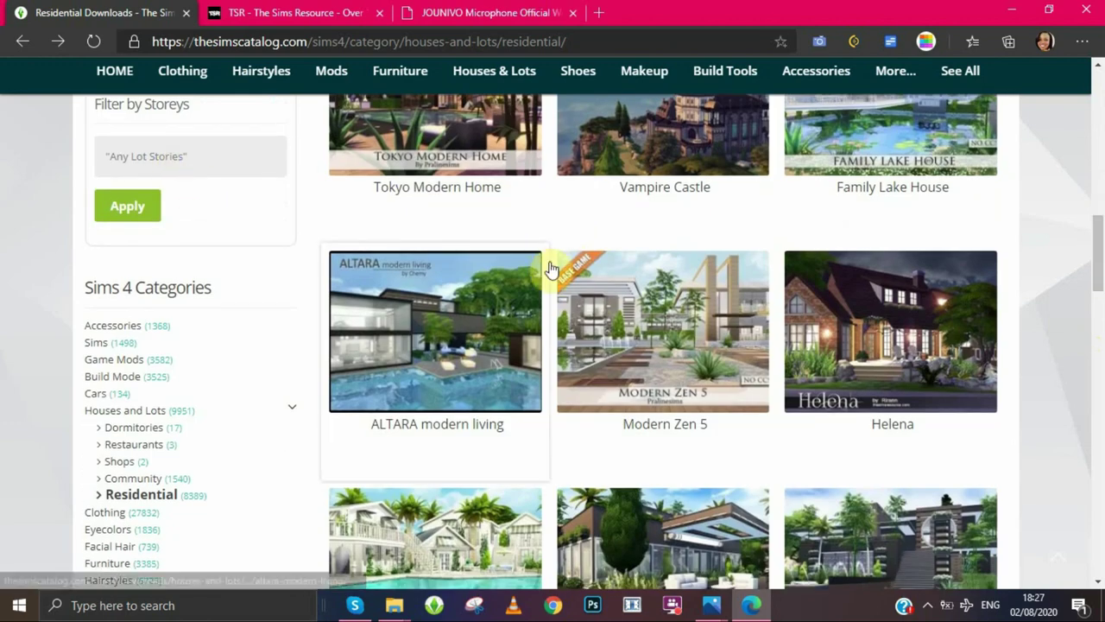
scroll(1098, 224, "up", 6)
scroll(1099, 207, "down", 6)
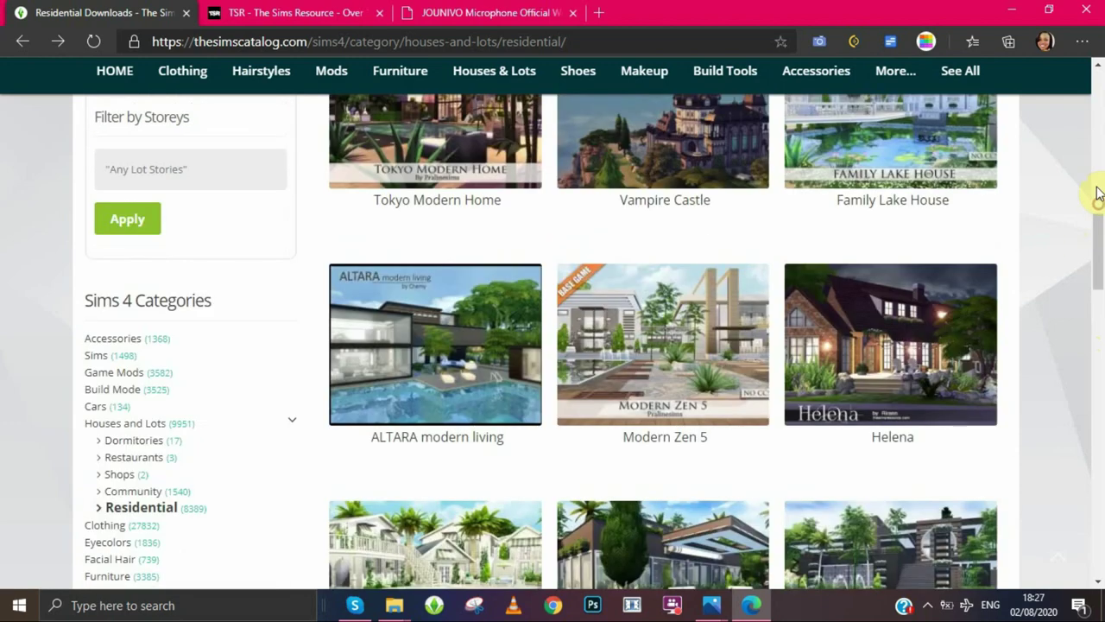
Step: Filter the Residential lots to CC-Free houses only
scroll(1094, 173, "up", 6)
scroll(1102, 186, "up", 5)
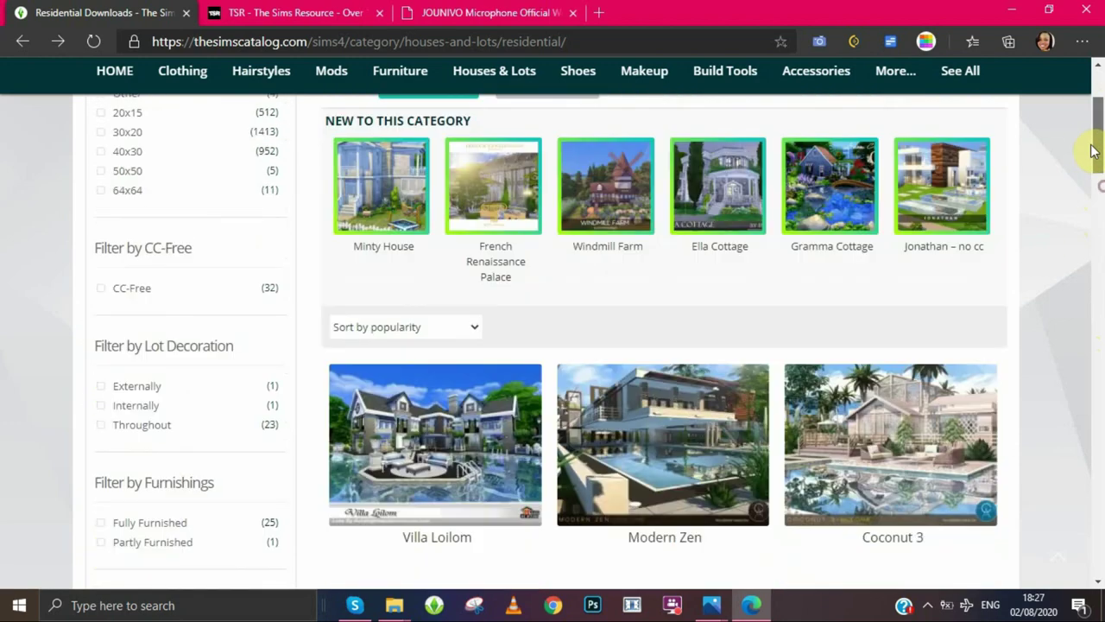
left_click(99, 288)
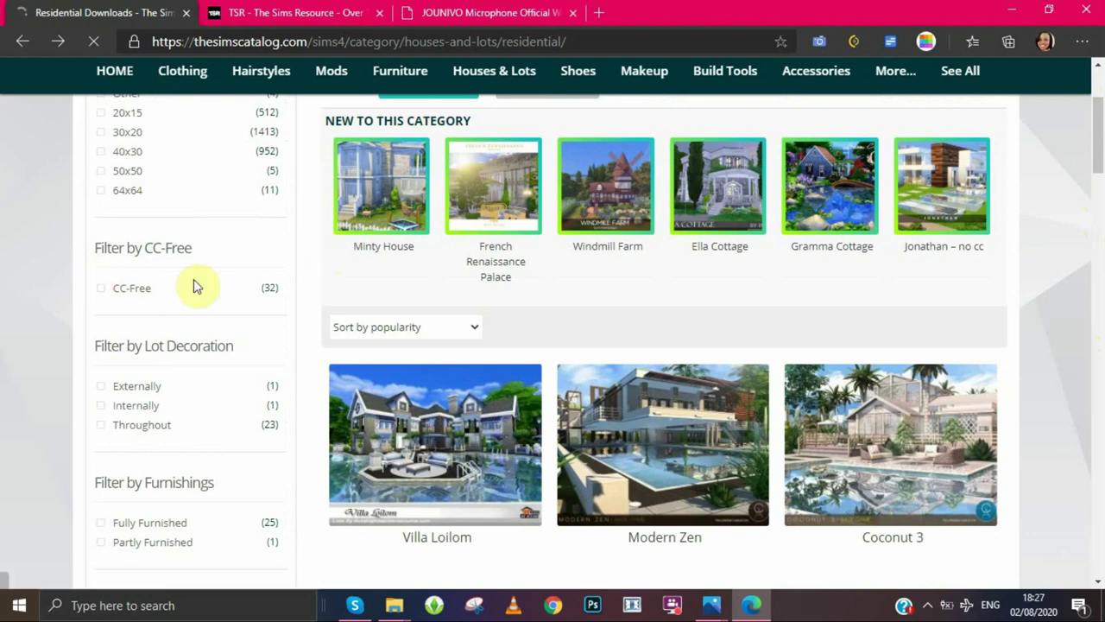
left_click(101, 293)
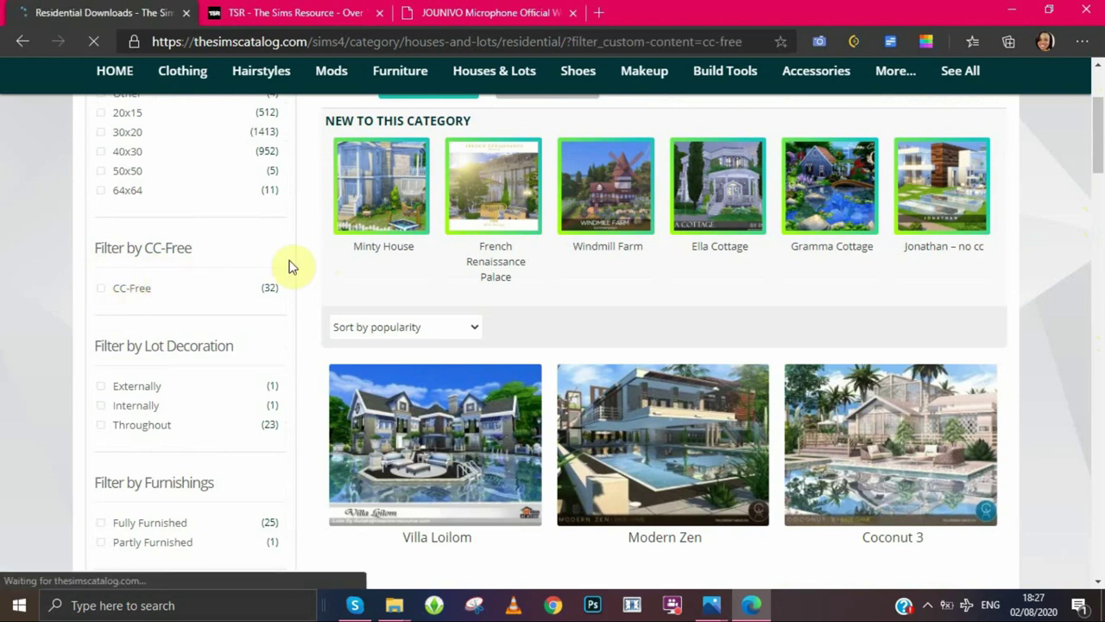